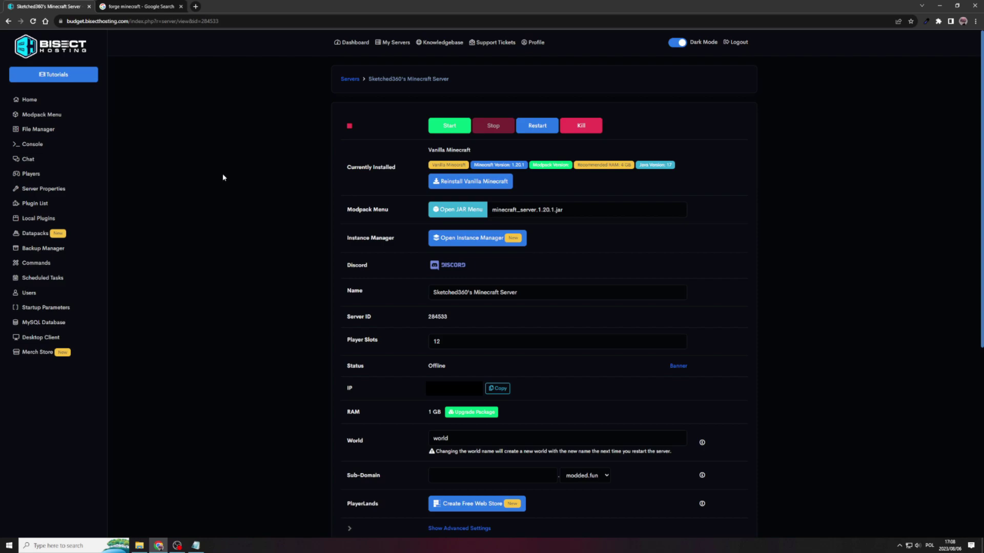
- In the JAR menu, choose Custom > Custom Forge 1.17+ and confirm deleting the current server files
{"action": "left_click", "coordinate": [454, 214]}
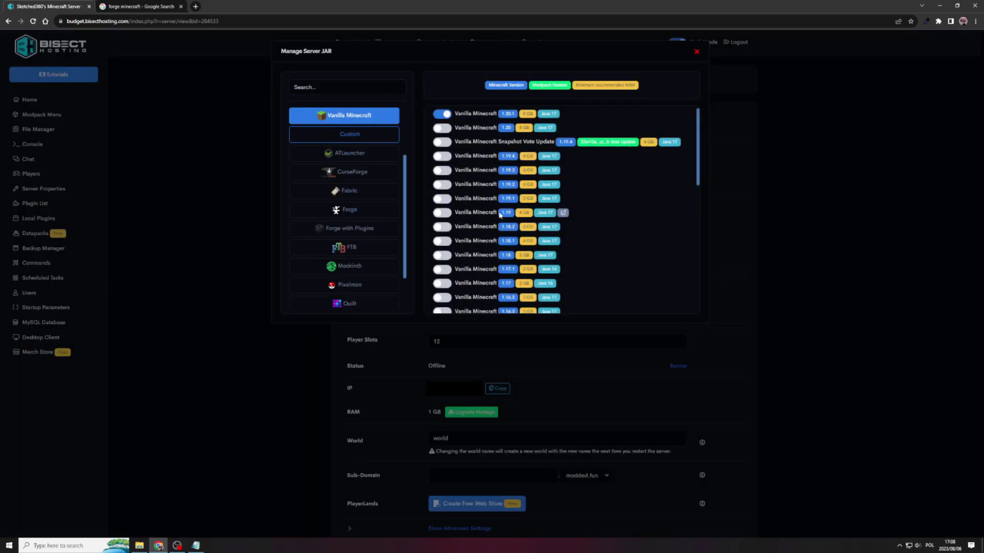
{"action": "scroll", "coordinate": [359, 205], "scroll_direction": "up", "scroll_amount": 2}
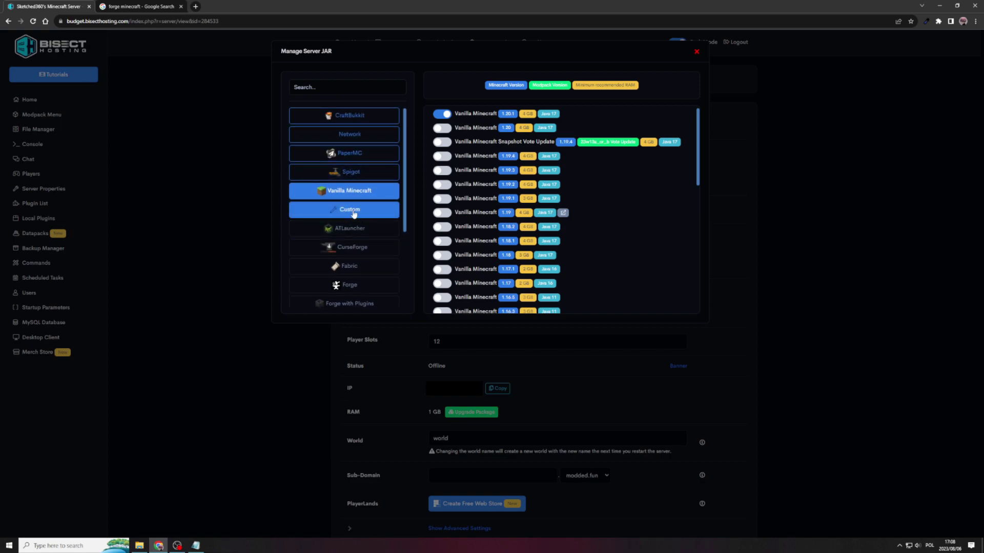
{"action": "left_click", "coordinate": [353, 214]}
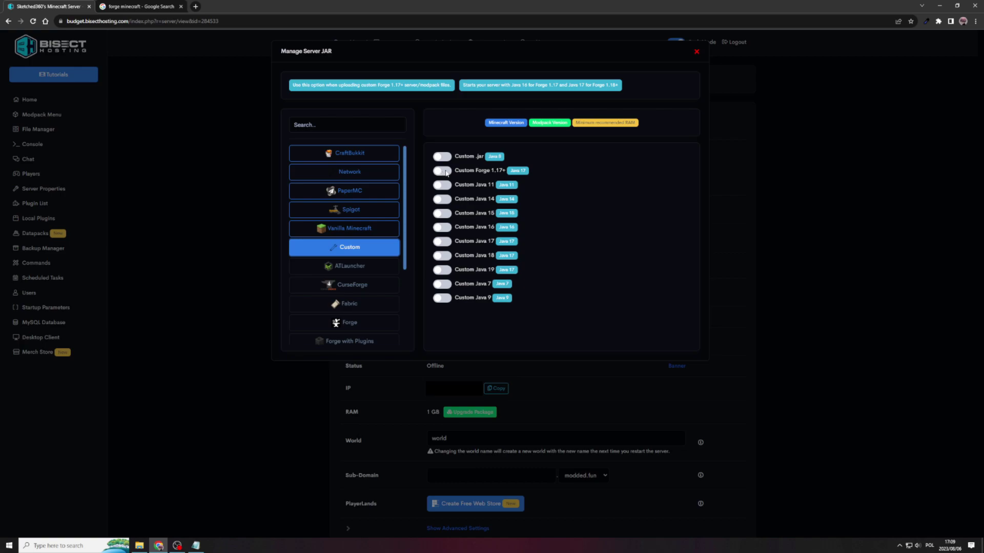
{"action": "left_click", "coordinate": [440, 171]}
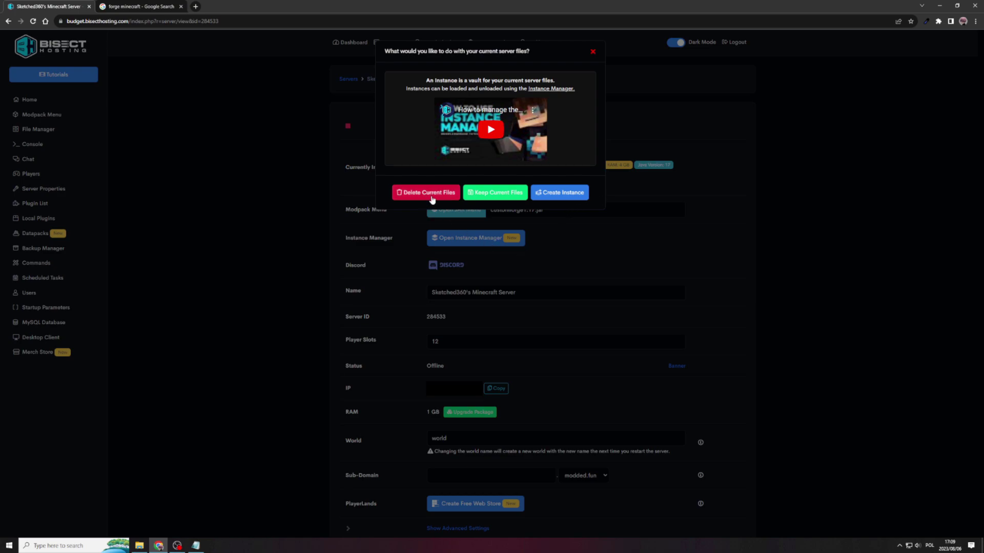
{"action": "left_click", "coordinate": [431, 196]}
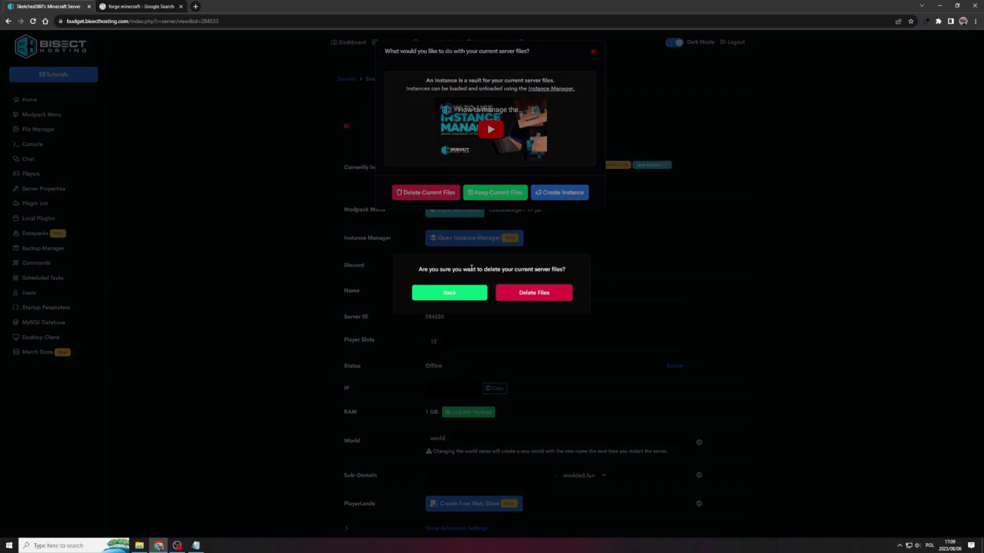
{"action": "left_click", "coordinate": [538, 298]}
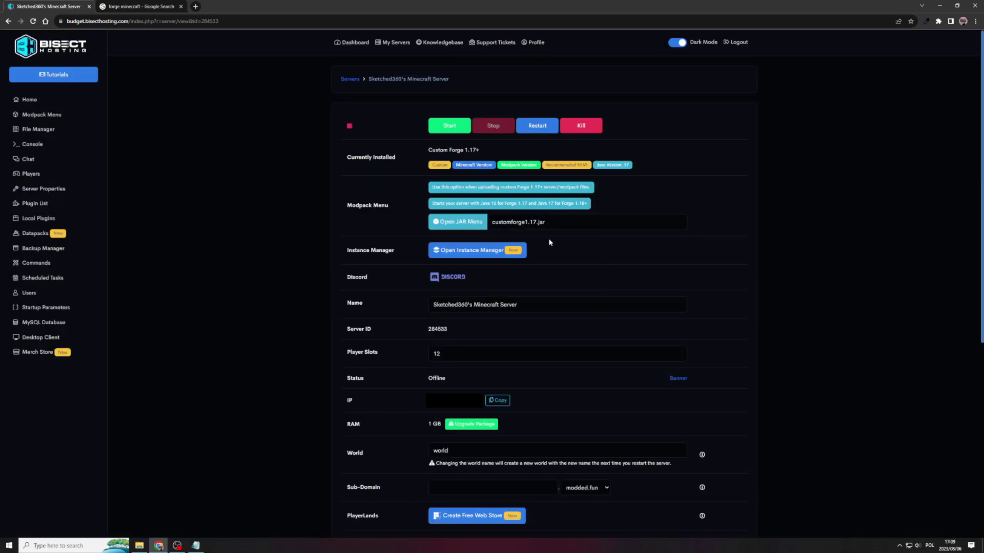
{"action": "left_click_drag", "start_coordinate": [561, 225], "coordinate": [490, 222]}
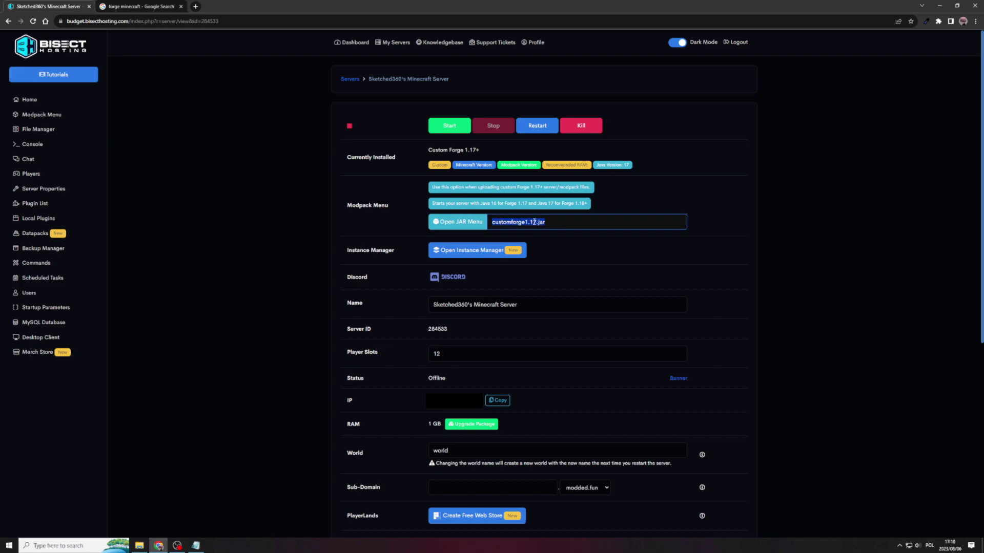
{"action": "left_click_drag", "start_coordinate": [558, 222], "coordinate": [490, 222]}
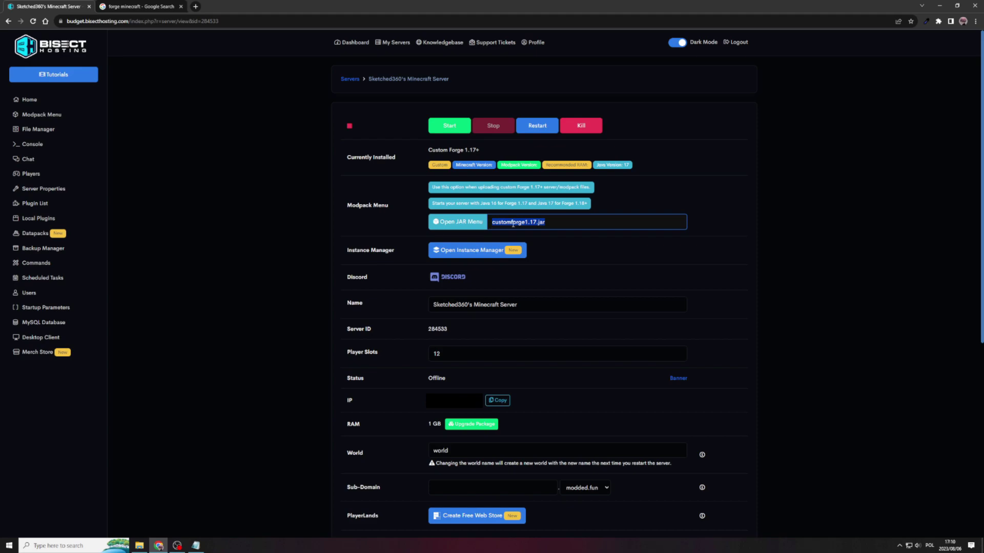
{"action": "left_click", "coordinate": [562, 222]}
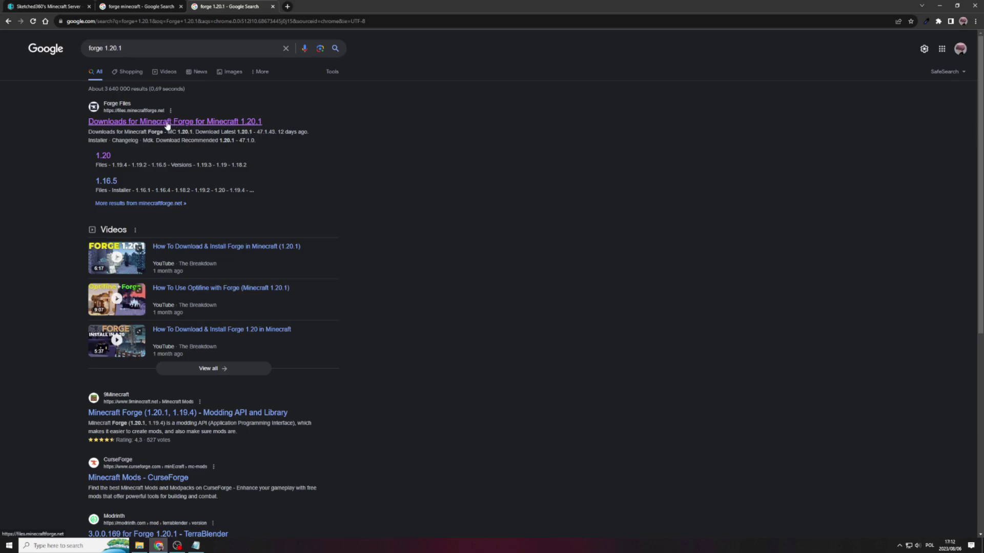
- Open the files.minecraftforge.net downloads page for Forge 1.20.1
{"action": "left_click", "coordinate": [166, 123]}
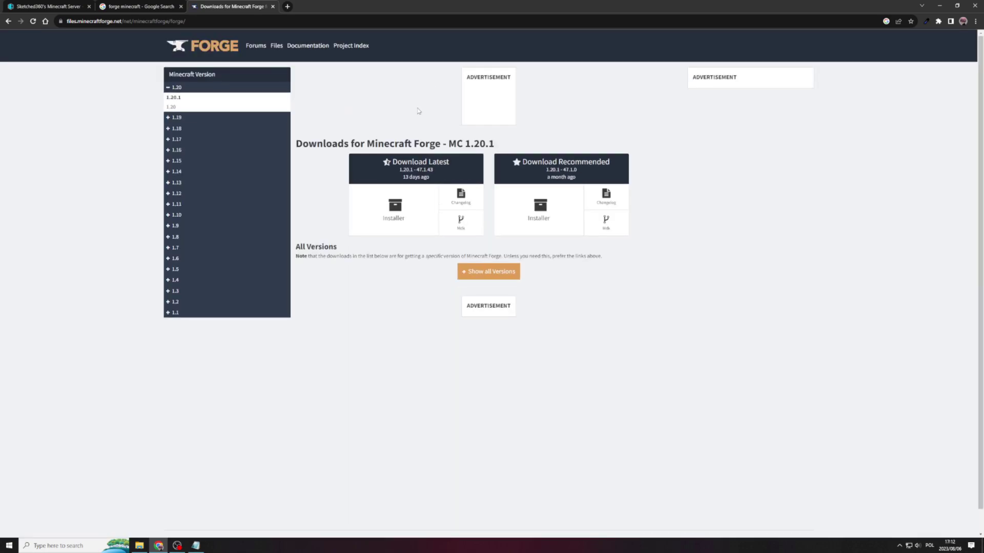
{"action": "left_click", "coordinate": [400, 214]}
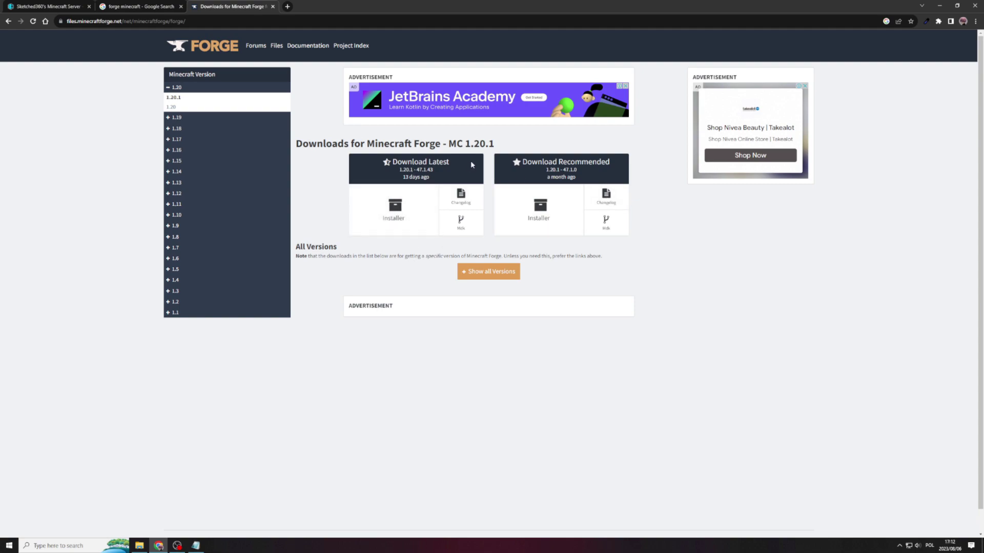
{"action": "left_click_drag", "start_coordinate": [450, 162], "coordinate": [395, 161]}
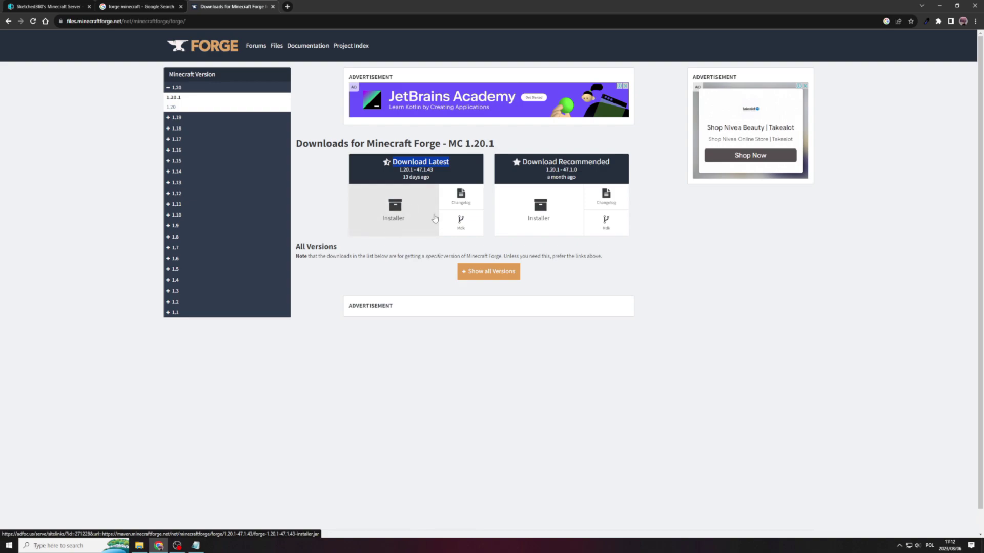
{"action": "left_click", "coordinate": [335, 205]}
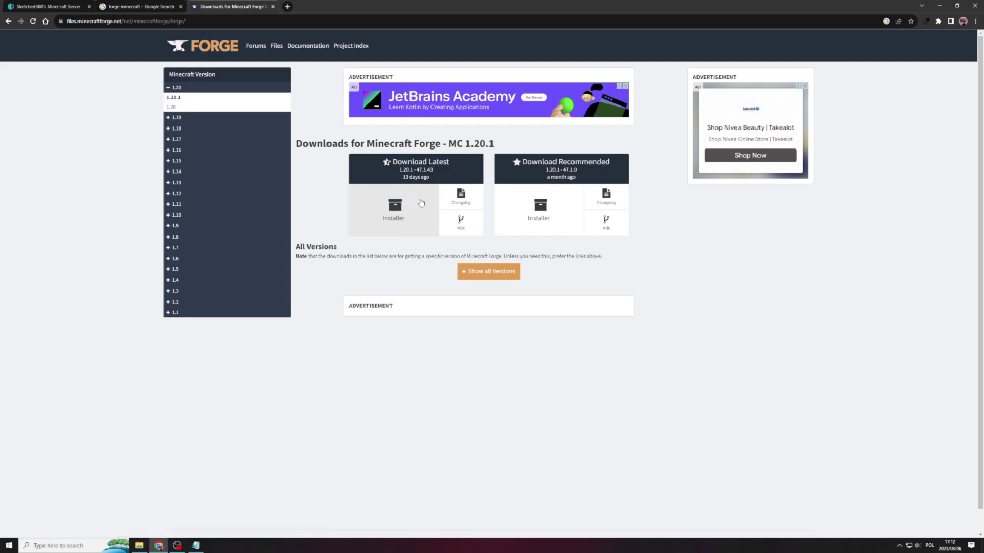
- Download the latest 1.20.1 Forge installer (47.1.43), skipping the ad page
{"action": "left_click", "coordinate": [414, 218]}
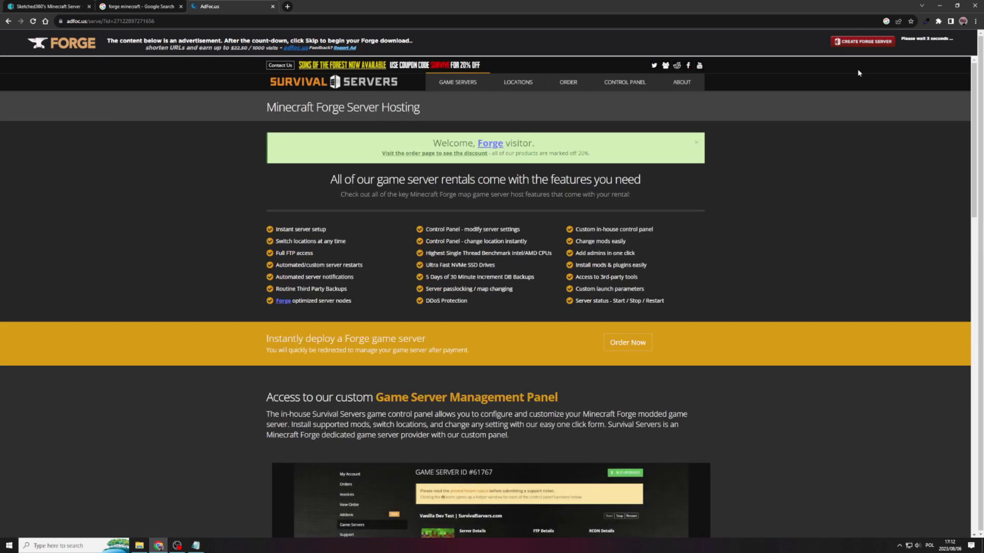
{"action": "triple_click", "coordinate": [950, 36]}
{"action": "left_click", "coordinate": [951, 37]}
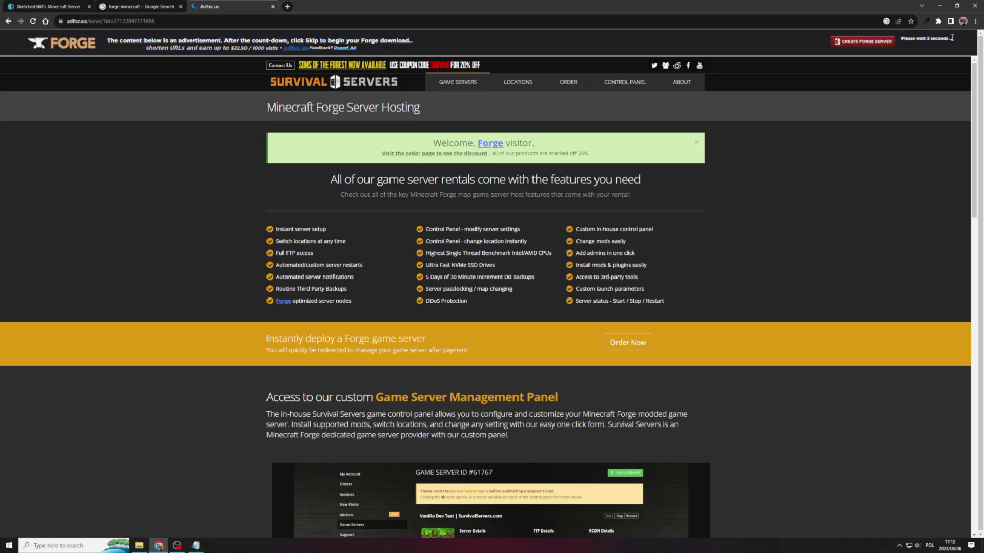
{"action": "left_click", "coordinate": [924, 45]}
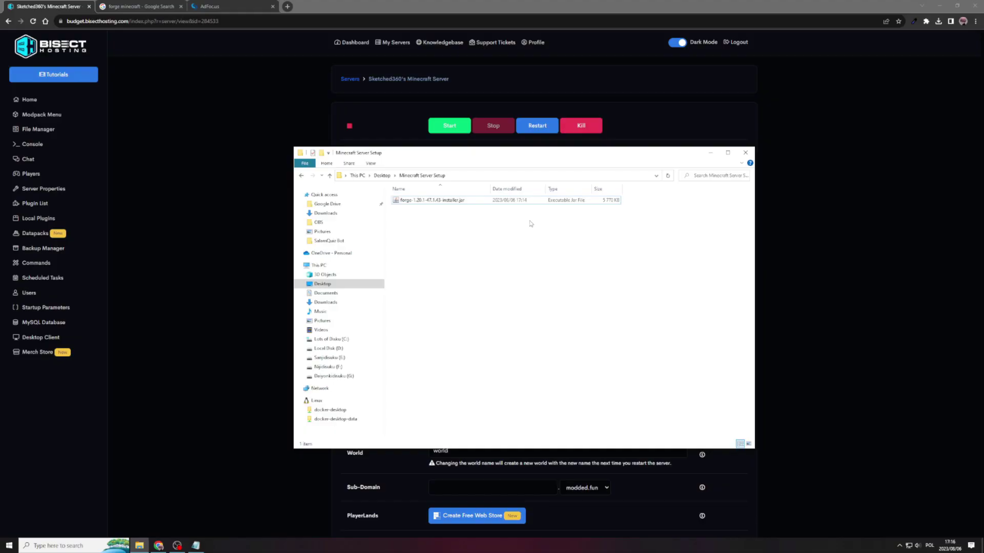
- Run the Forge installer in server mode, targeting a new Desktop folder 'Minecraft 1.20.1 forge'
{"action": "double_click", "coordinate": [432, 201]}
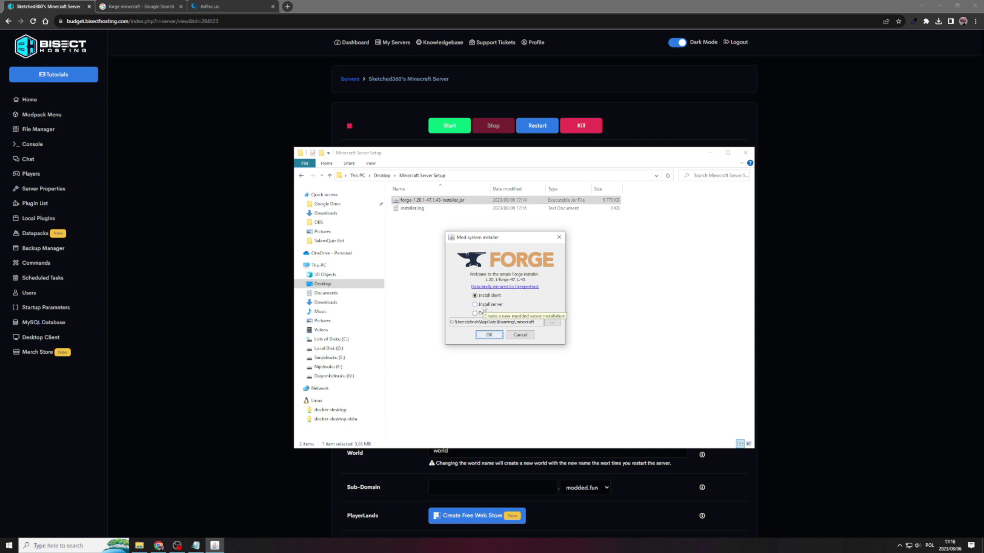
{"action": "left_click", "coordinate": [481, 306]}
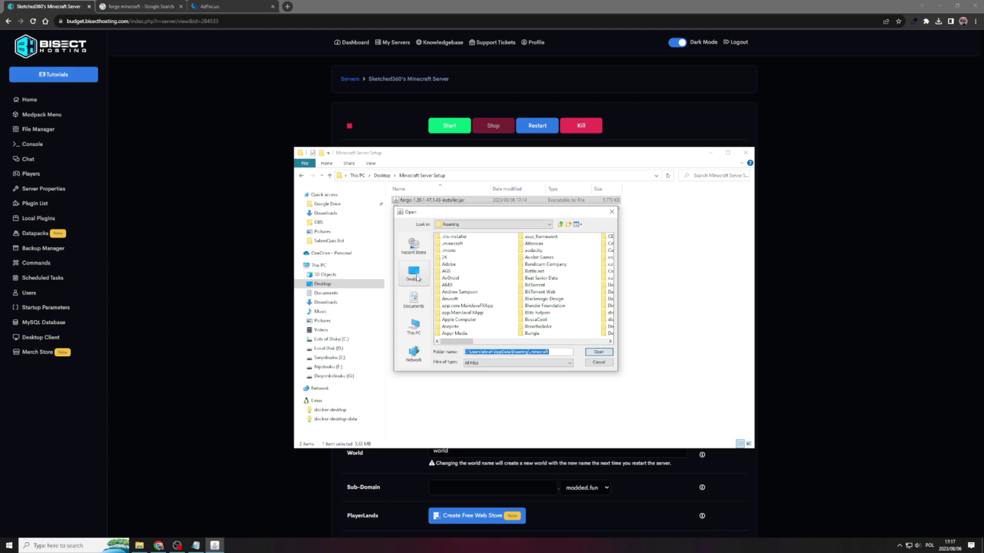
{"action": "left_click", "coordinate": [413, 276]}
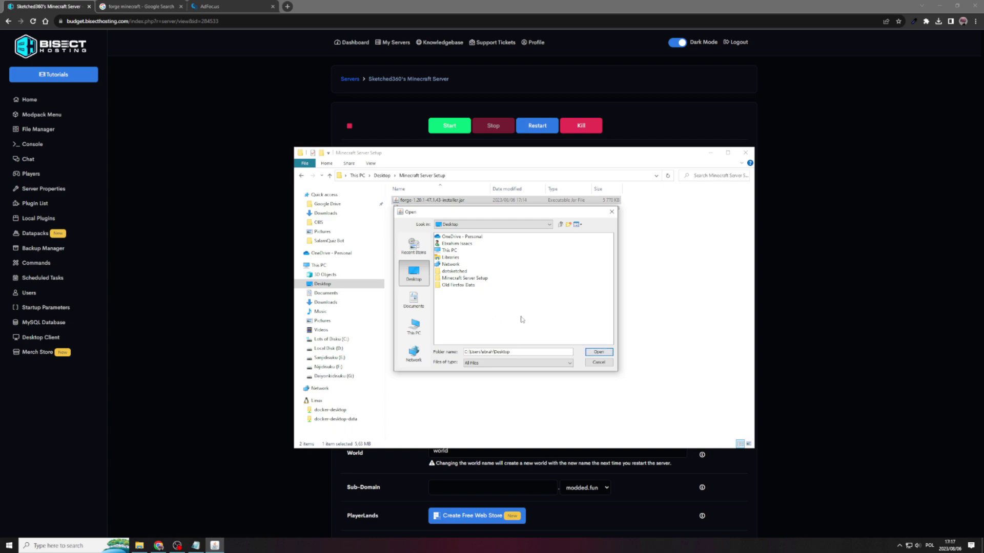
{"action": "left_click", "coordinate": [567, 226]}
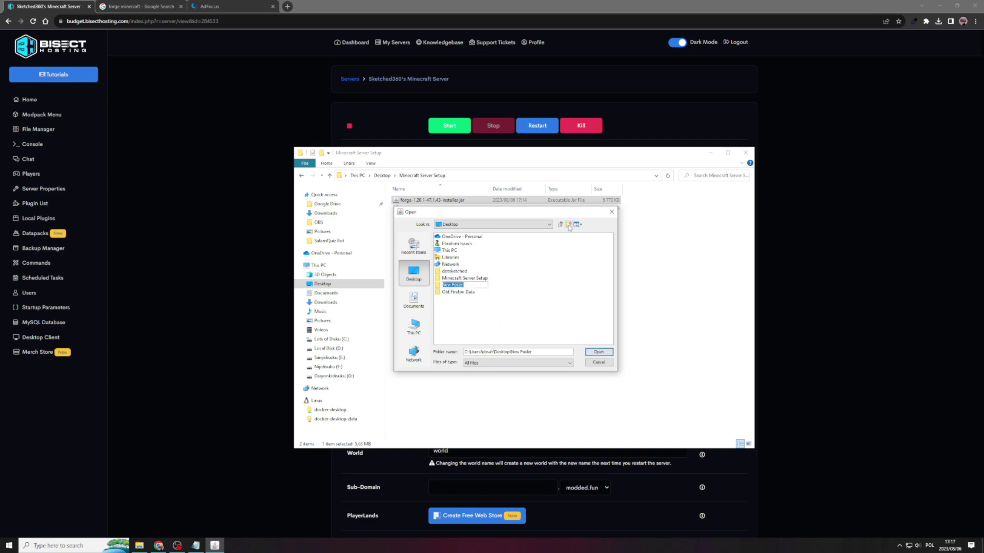
{"action": "type", "text": "Minecraft 1.20.1 forge"}
{"action": "key", "text": "Return"}
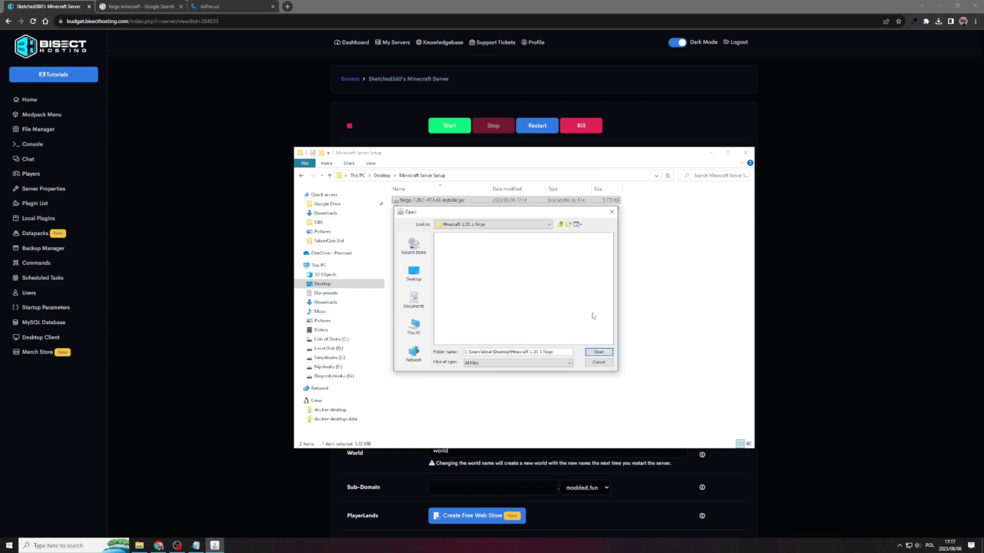
{"action": "left_click", "coordinate": [599, 353]}
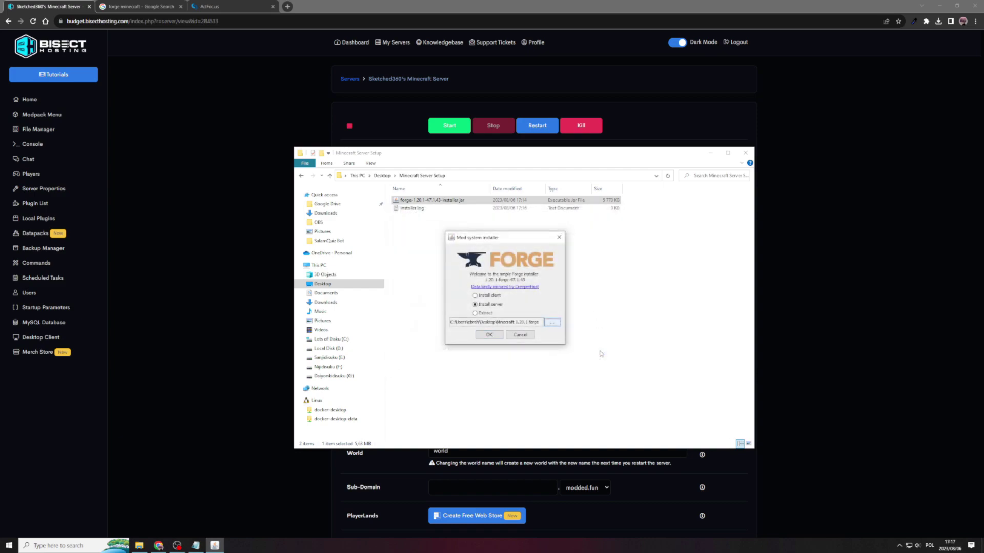
- Install the Forge 1.20.1-47.1.43 server into that folder and dismiss the completion message
{"action": "left_click", "coordinate": [538, 323]}
{"action": "key", "text": "ctrl+a"}
{"action": "key", "text": "Tab"}
{"action": "key", "text": "Tab"}
{"action": "left_click_drag", "start_coordinate": [537, 325], "coordinate": [449, 326]}
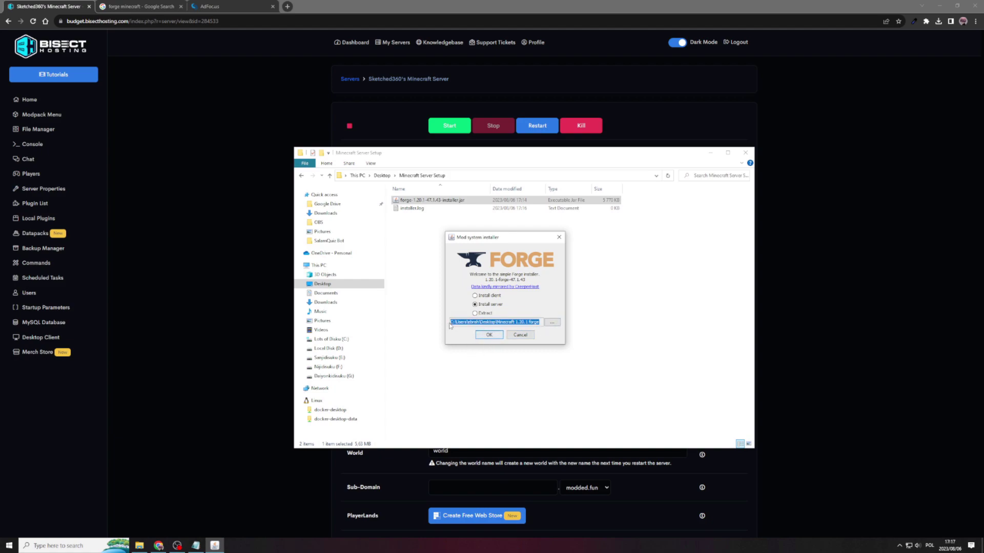
{"action": "left_click", "coordinate": [488, 335]}
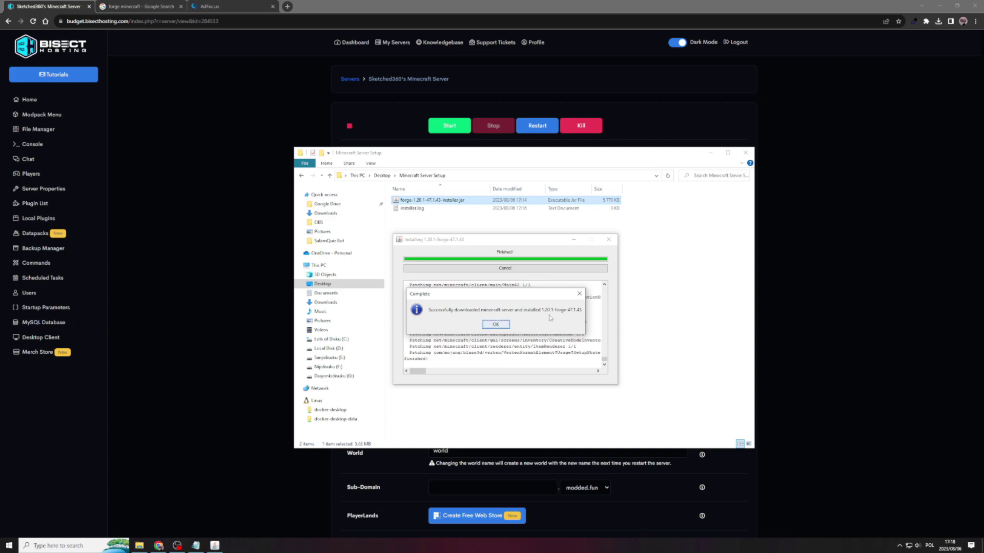
{"action": "left_click", "coordinate": [495, 325]}
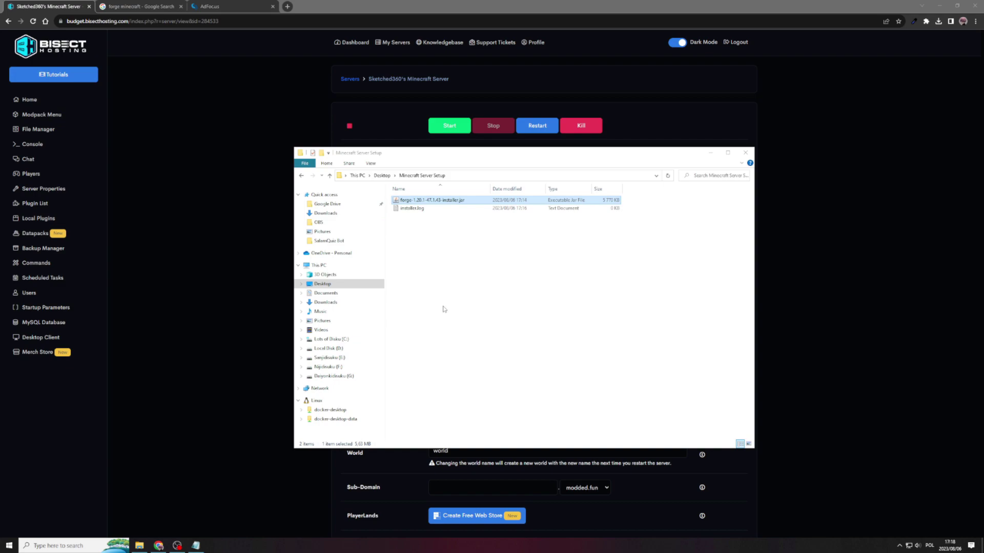
- Zip the four files in the Minecraft 1.20.1 forge folder into libraries.zip via Send to
{"action": "key", "text": "alt+Up"}
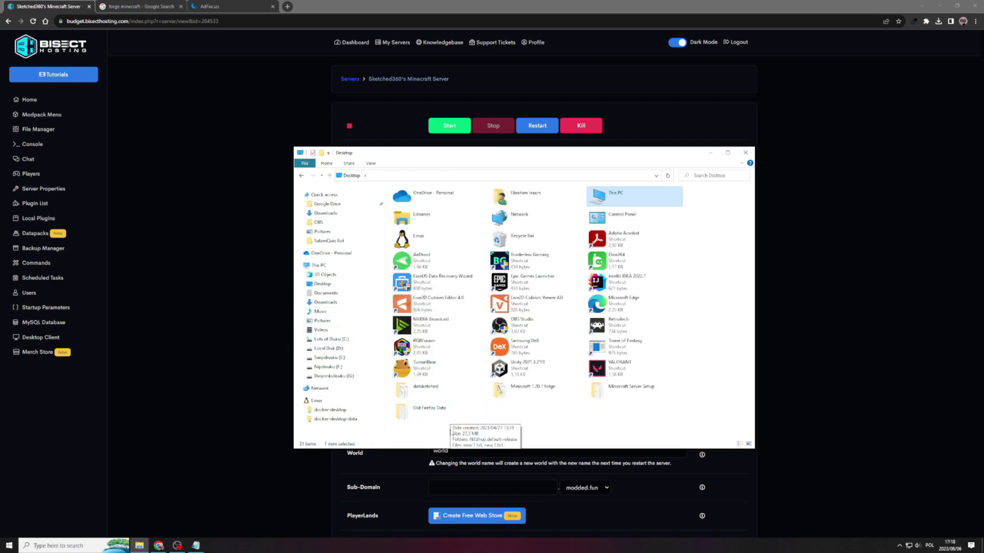
{"action": "left_click", "coordinate": [525, 394]}
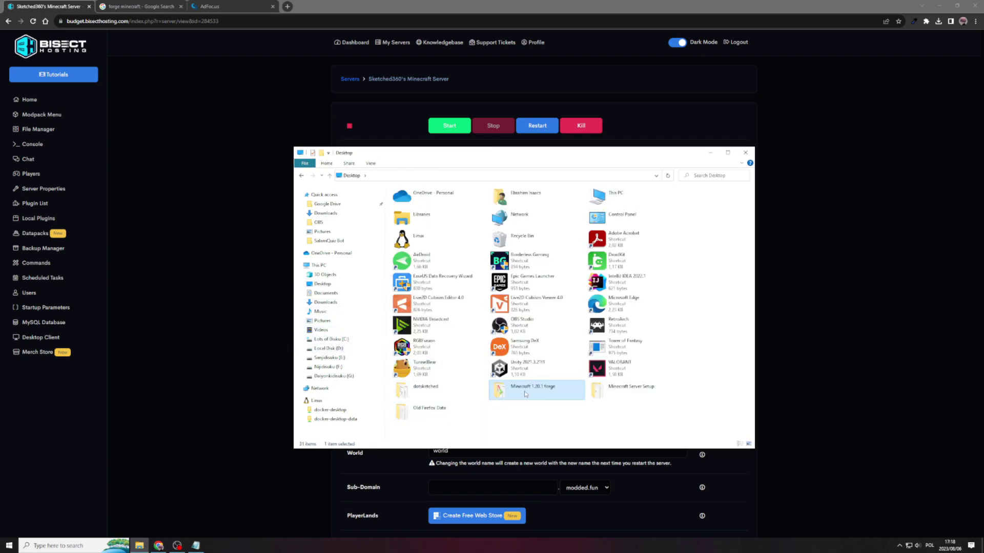
{"action": "double_click", "coordinate": [525, 394]}
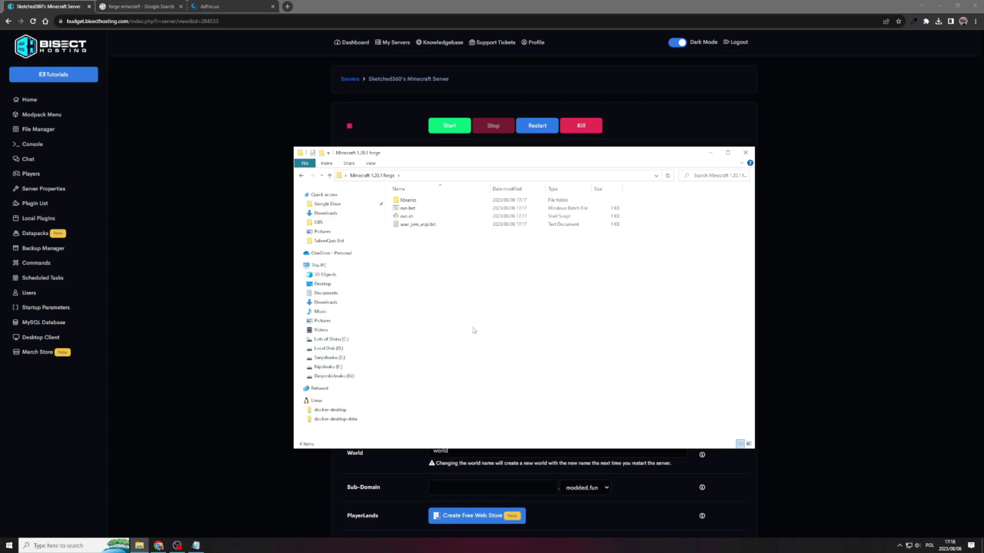
{"action": "left_click_drag", "start_coordinate": [459, 279], "coordinate": [399, 199]}
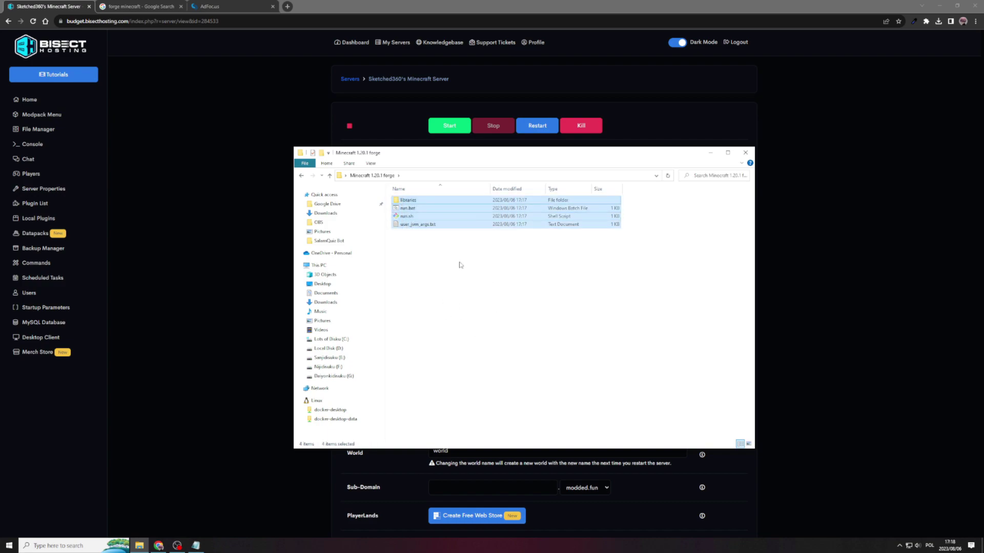
{"action": "left_click", "coordinate": [463, 266]}
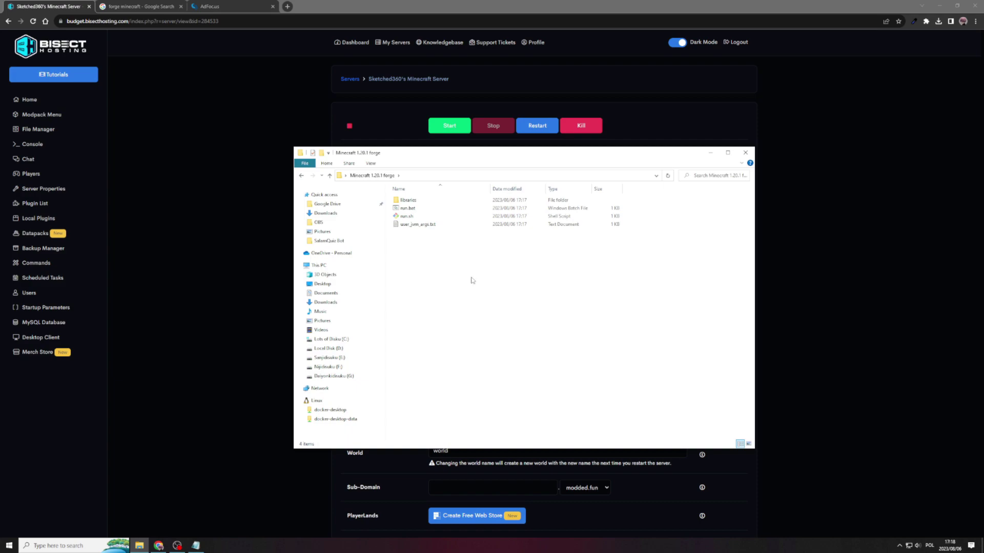
{"action": "left_click_drag", "start_coordinate": [452, 247], "coordinate": [409, 200]}
{"action": "left_click", "coordinate": [436, 252]}
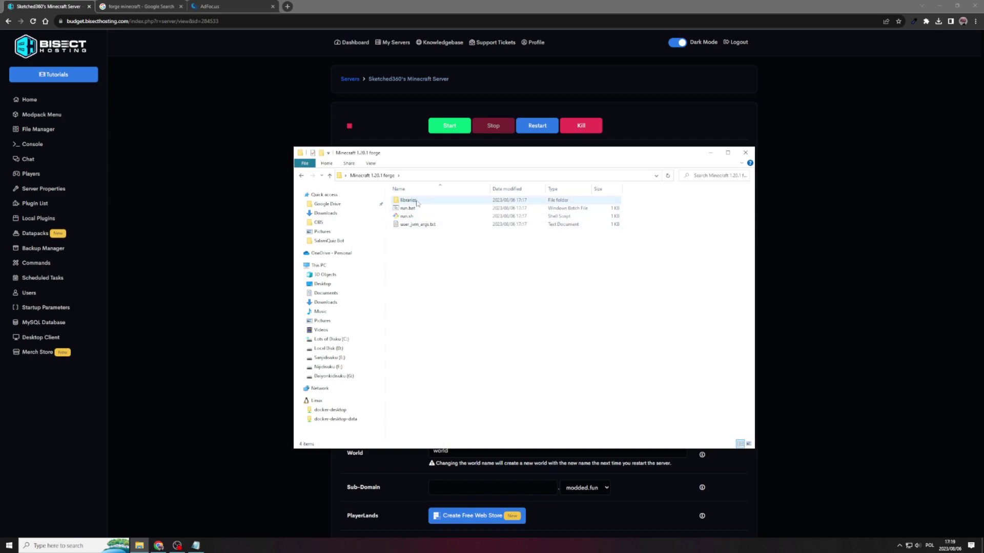
{"action": "left_click_drag", "start_coordinate": [444, 257], "coordinate": [403, 199]}
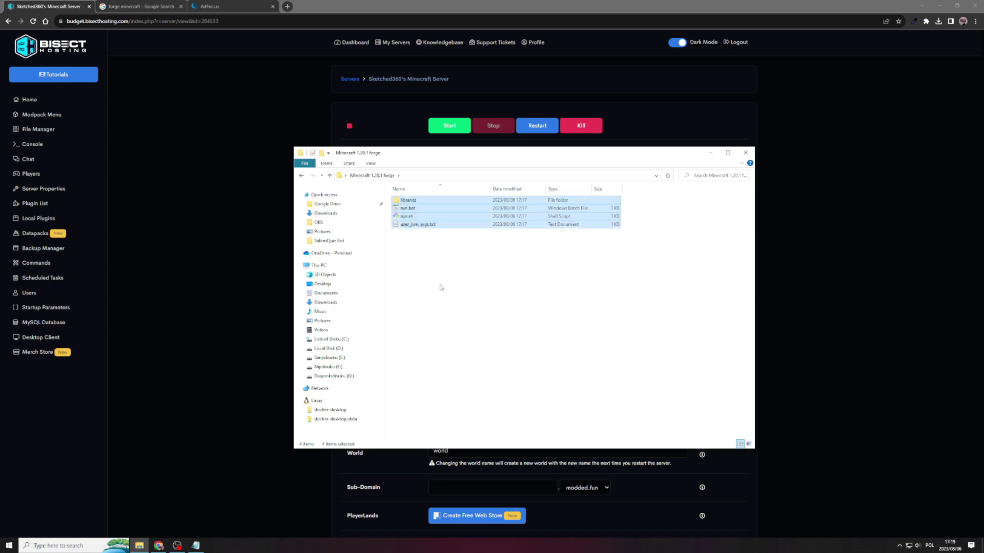
{"action": "right_click", "coordinate": [409, 201]}
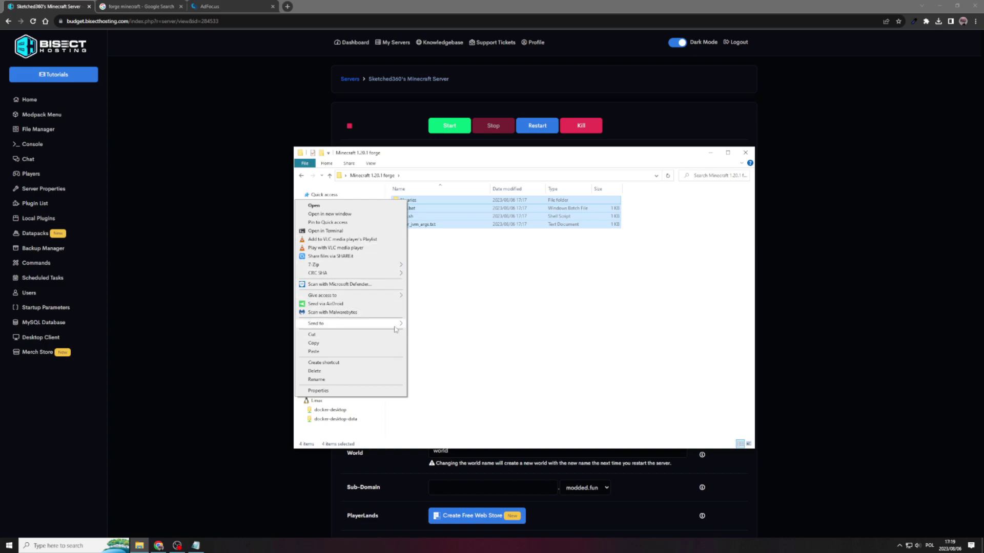
{"action": "mouse_move", "coordinate": [395, 324]}
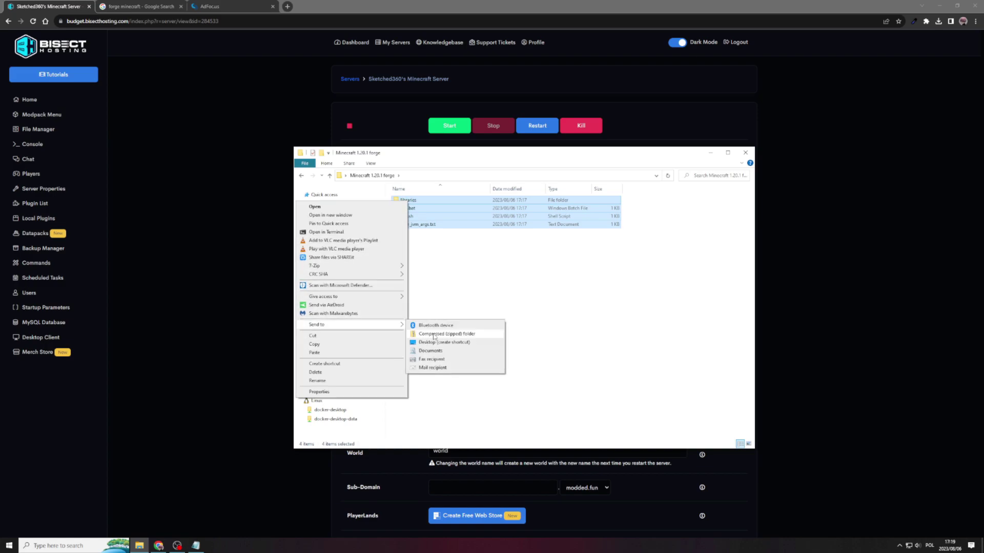
{"action": "left_click", "coordinate": [434, 334]}
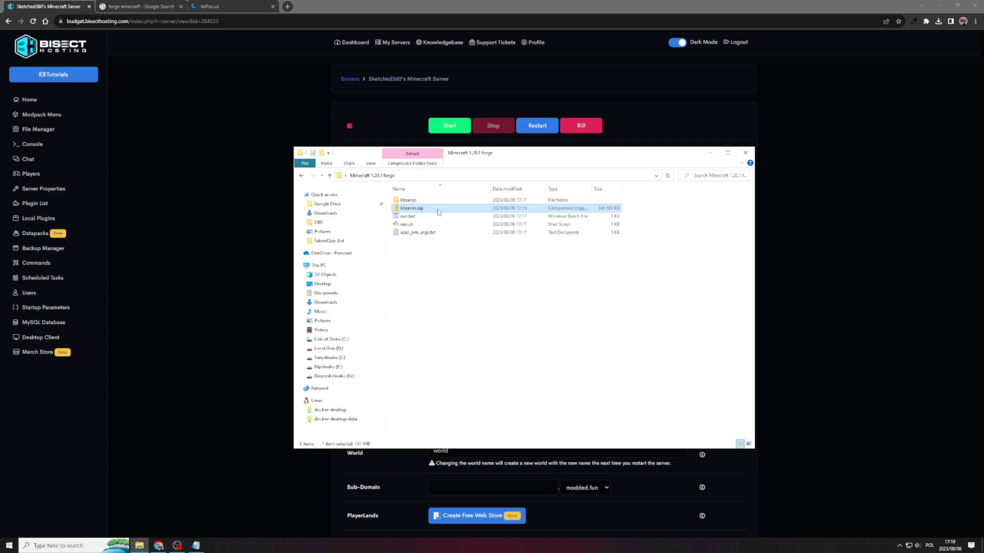
{"action": "left_click", "coordinate": [234, 146]}
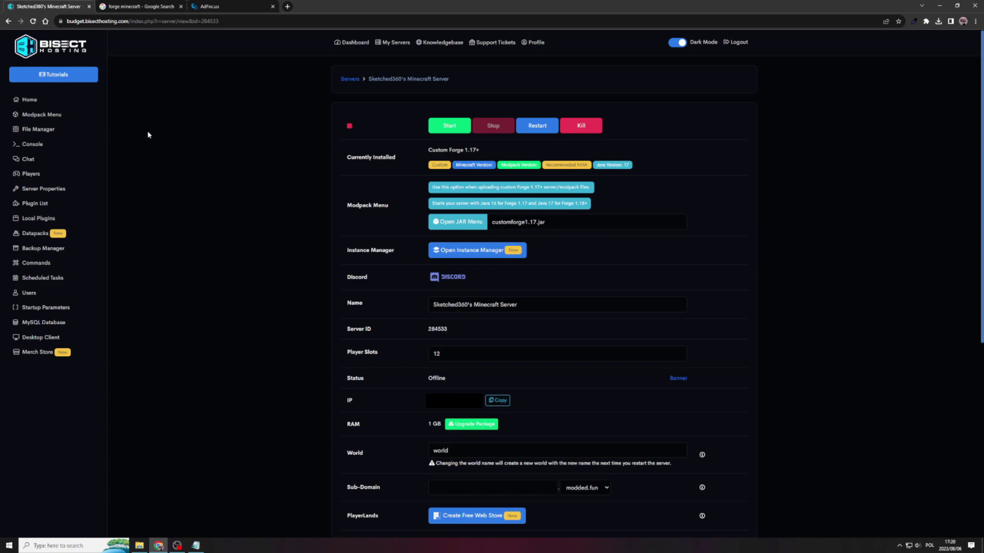
- Upload libraries.zip through the File Manager's Upload dialog and close it when finished
{"action": "left_click", "coordinate": [44, 132]}
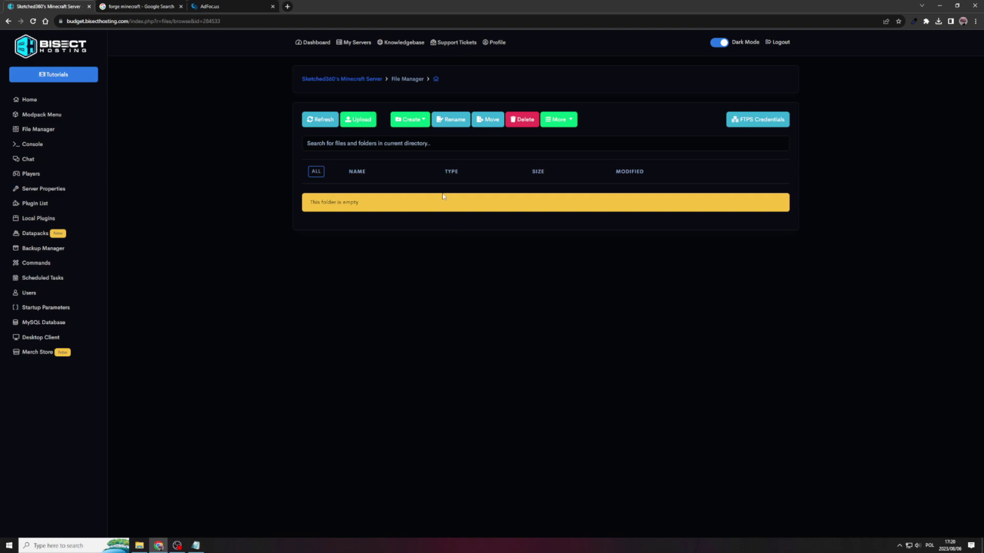
{"action": "left_click", "coordinate": [368, 117]}
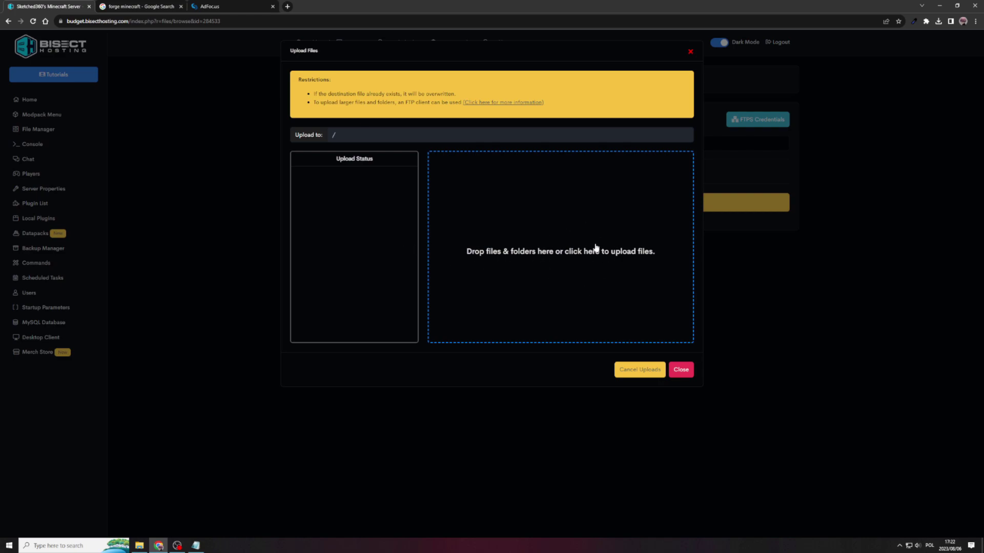
{"action": "left_click", "coordinate": [558, 256]}
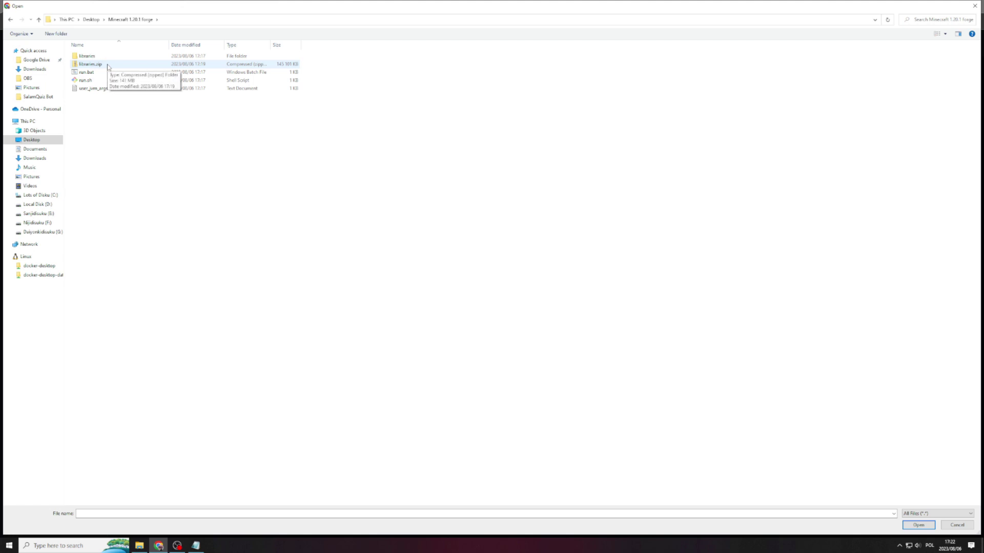
{"action": "left_click", "coordinate": [108, 66]}
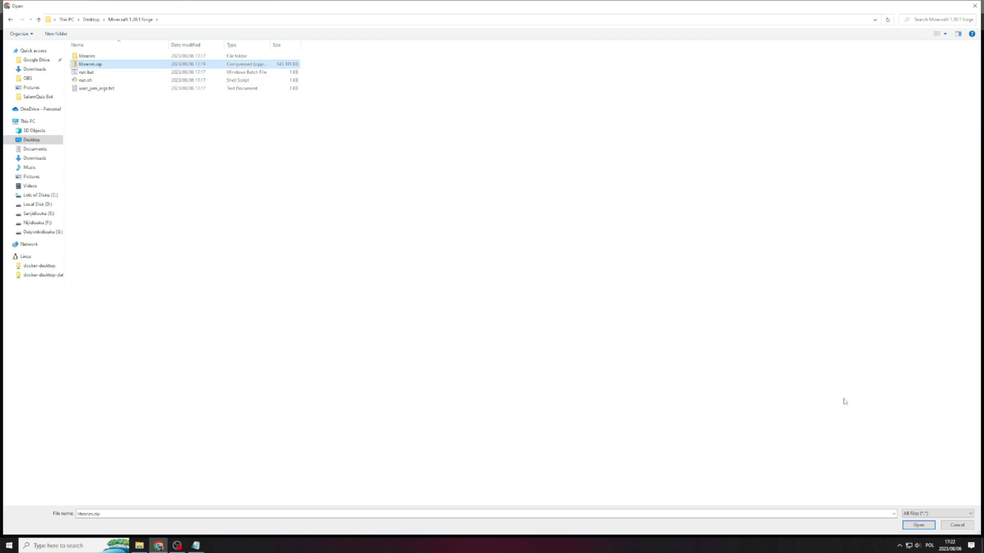
{"action": "left_click", "coordinate": [917, 526]}
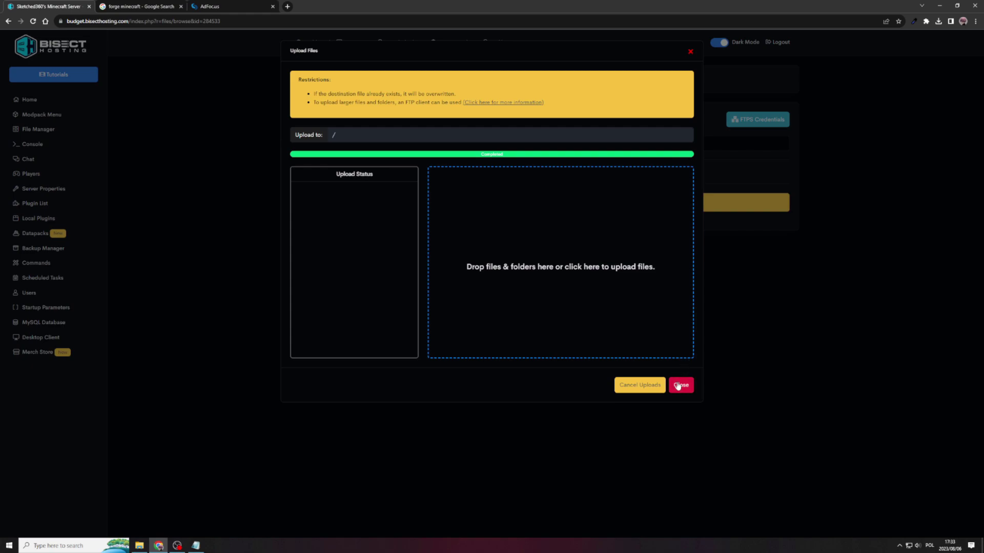
{"action": "left_click", "coordinate": [681, 385]}
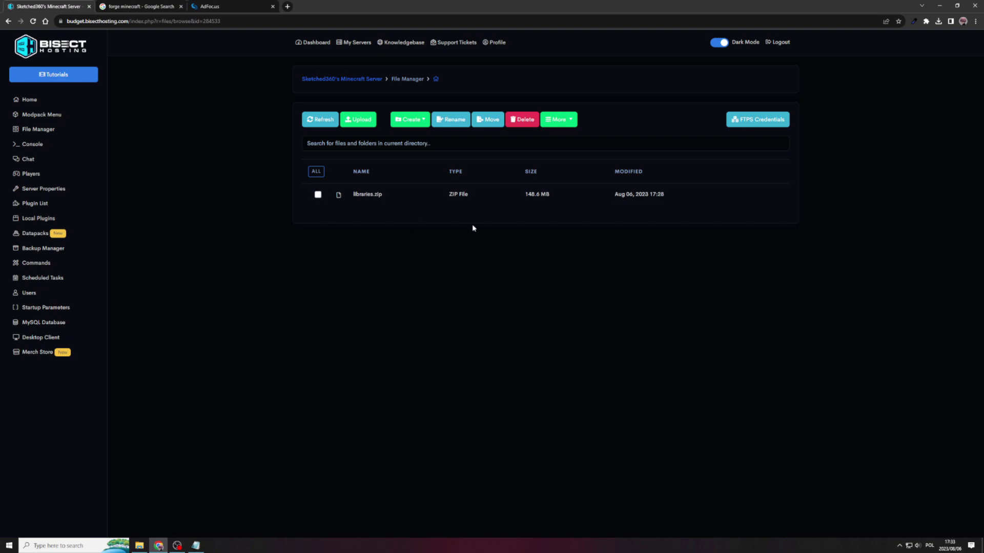
- Unarchive libraries.zip into the root directory / using More > Unarchive
{"action": "left_click", "coordinate": [318, 195]}
{"action": "left_click", "coordinate": [572, 123]}
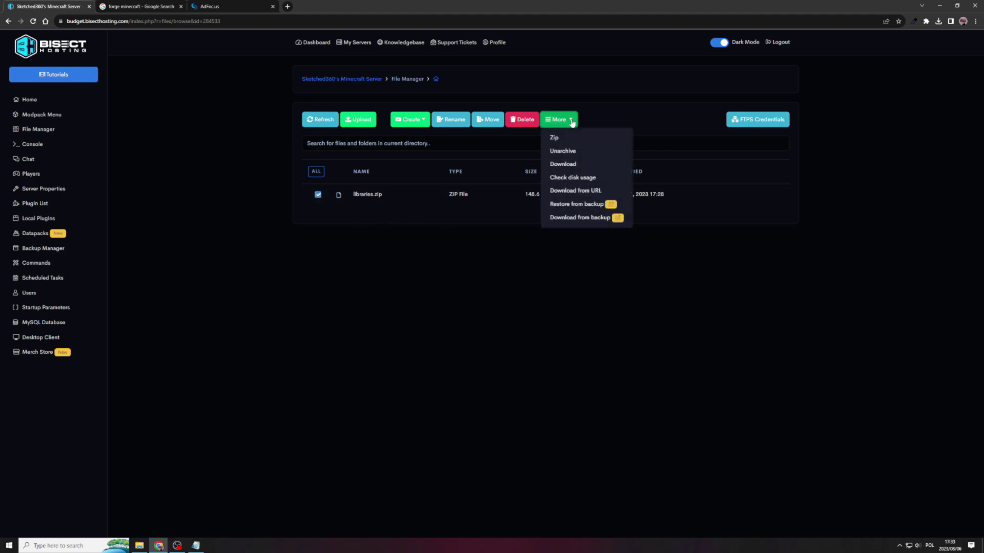
{"action": "left_click", "coordinate": [564, 151]}
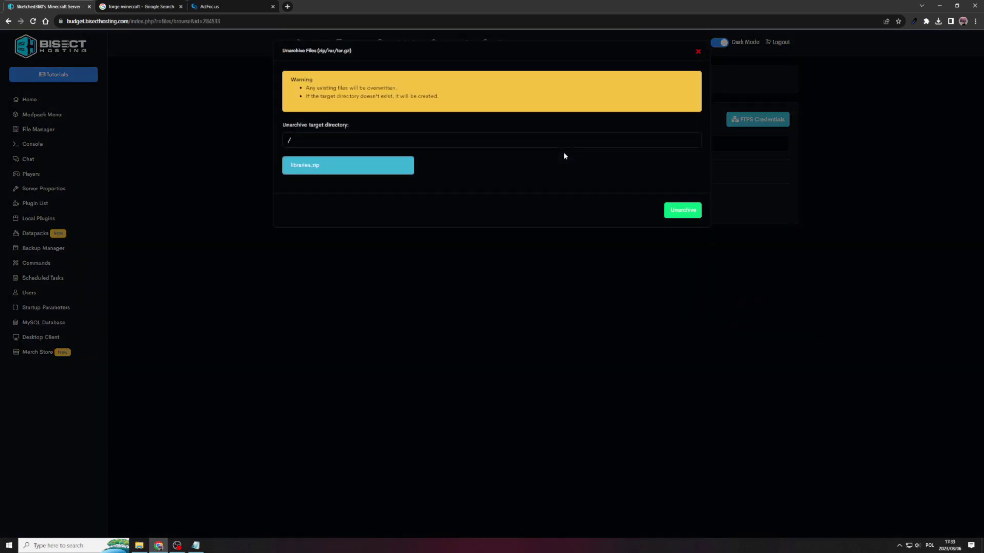
{"action": "left_click", "coordinate": [681, 199]}
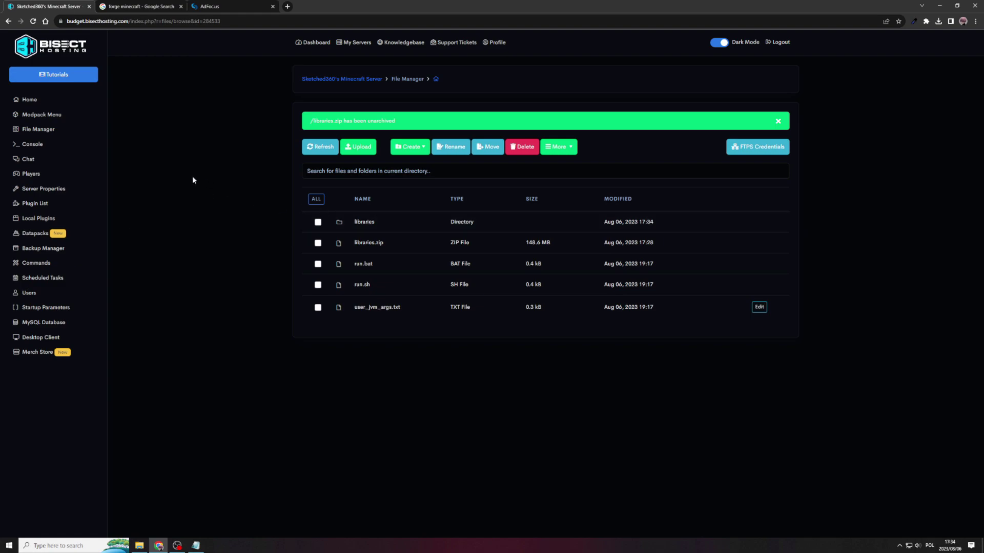
- Start the server from the Home overview and copy its IP address
{"action": "left_click", "coordinate": [32, 100]}
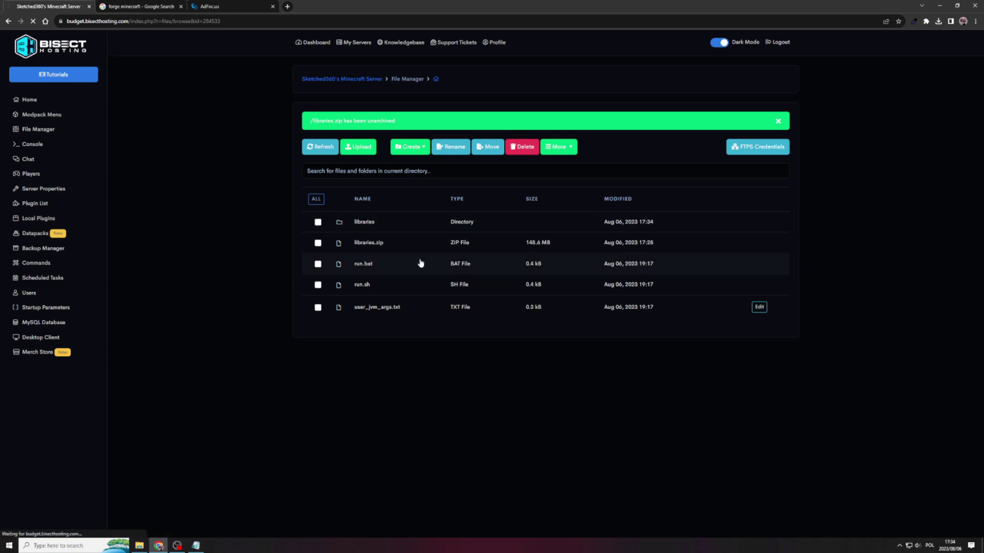
{"action": "left_click", "coordinate": [448, 127]}
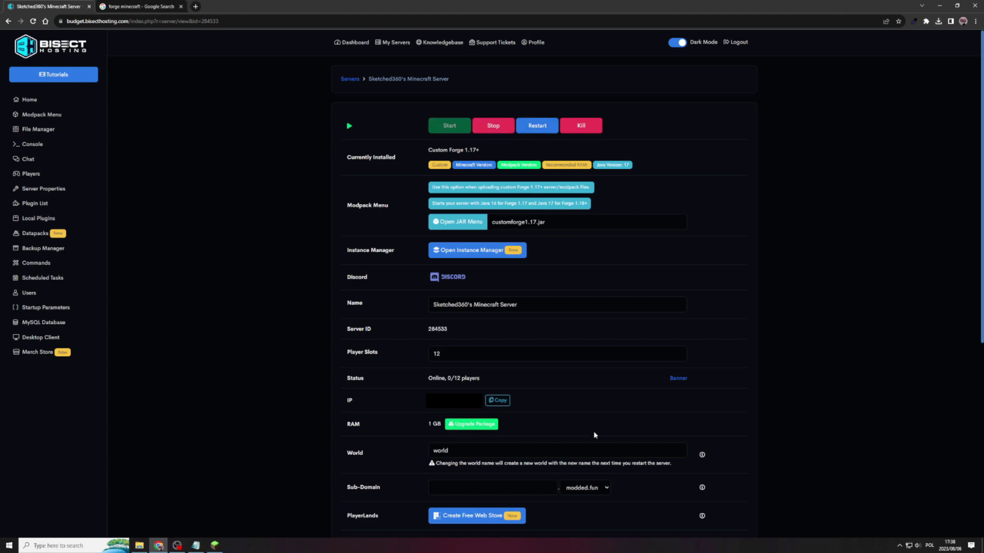
{"action": "left_click", "coordinate": [497, 400]}
- In Minecraft Forge, direct-connect to the hosted server using the pasted IP address
{"action": "mouse_move", "coordinate": [215, 545]}
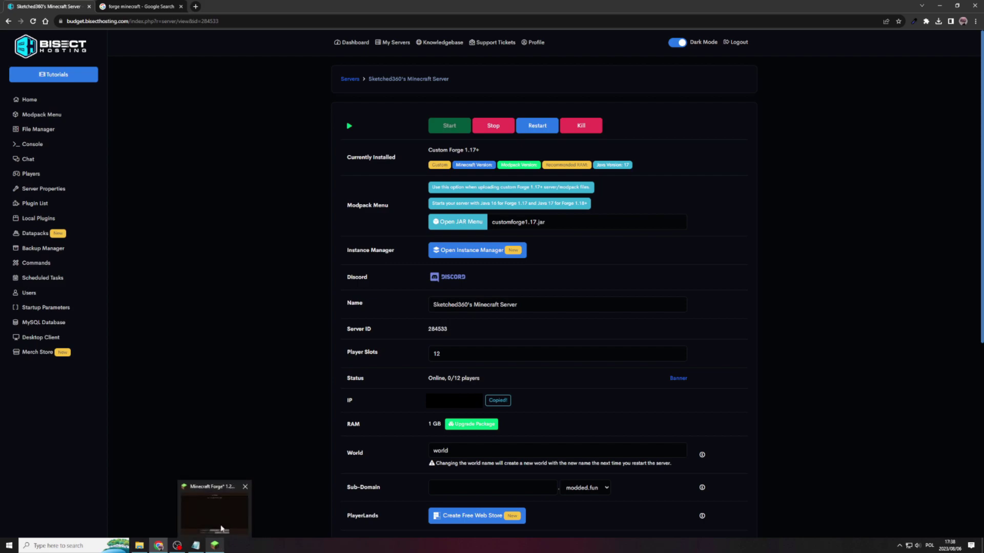
{"action": "left_click", "coordinate": [221, 528]}
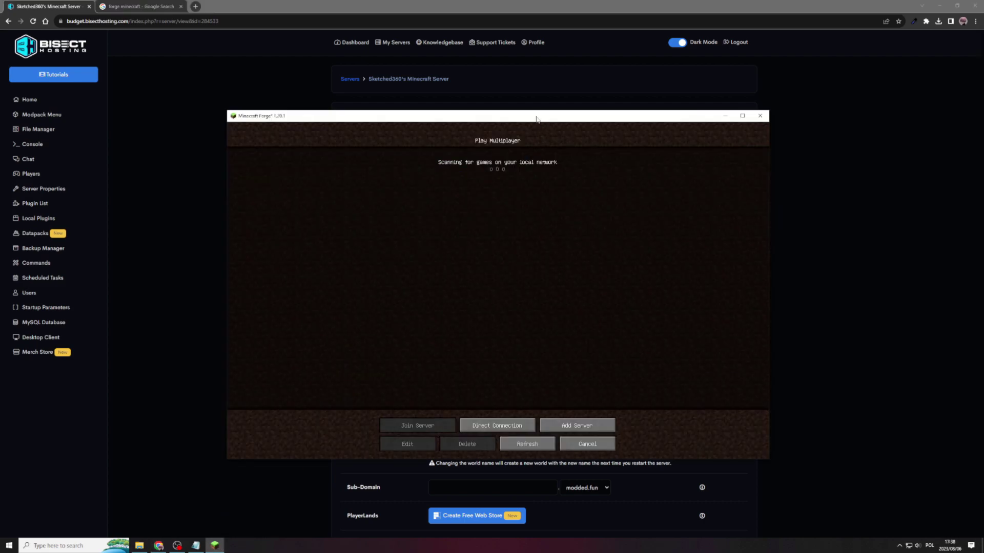
{"action": "left_click", "coordinate": [496, 425]}
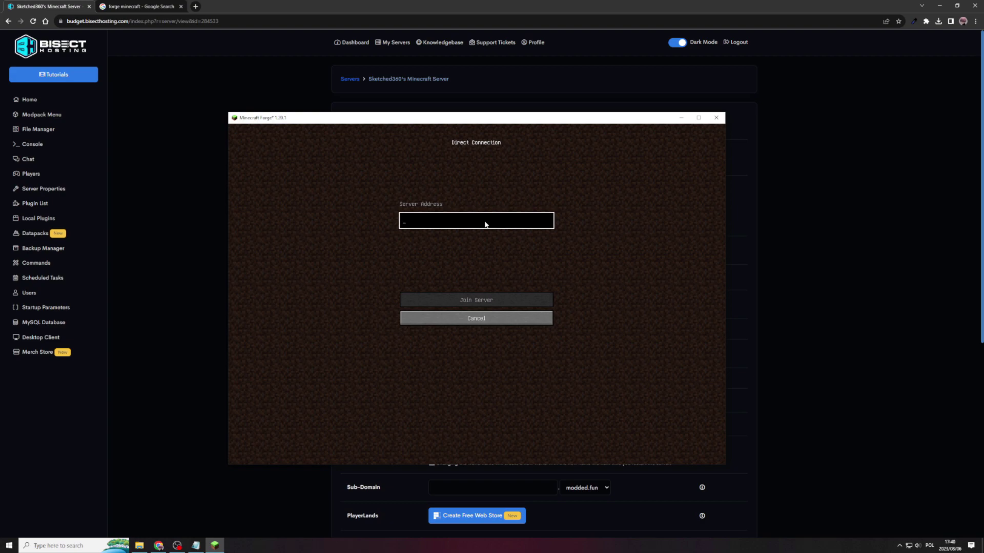
{"action": "key", "text": "ctrl+v"}
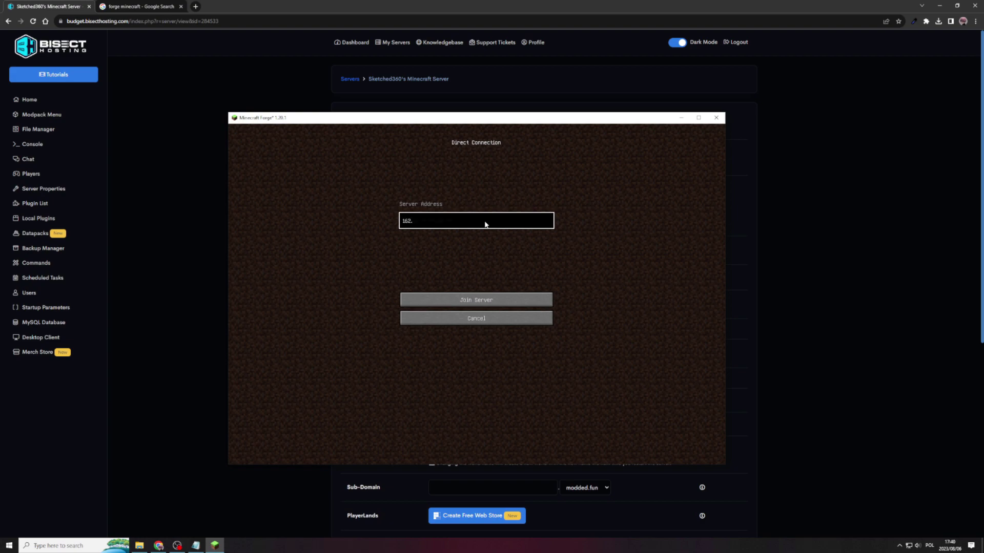
{"action": "left_click", "coordinate": [479, 300]}
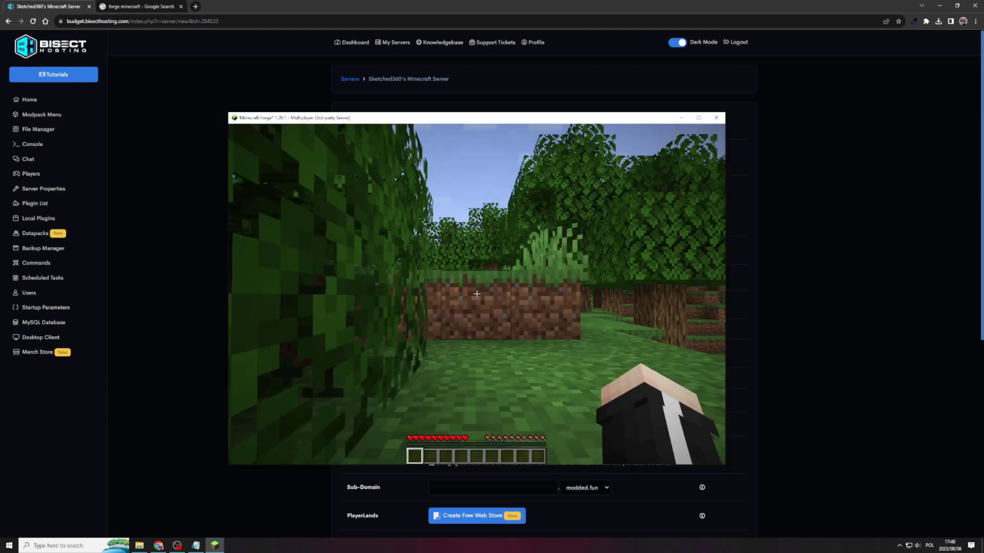
- Walk forward through the forest toward the birch trees
{"action": "key", "text": "w"}
{"action": "key", "text": "w"}
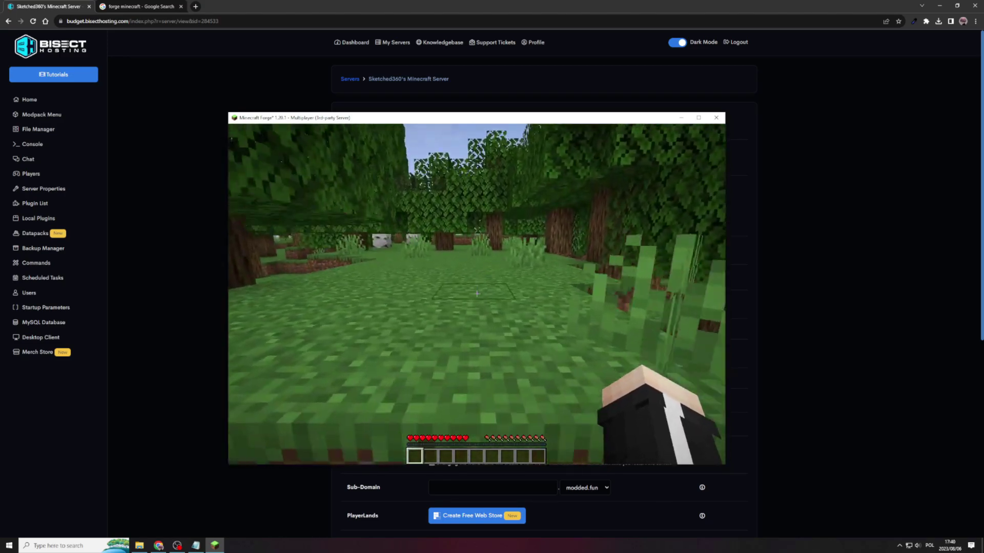
{"action": "key", "text": "w"}
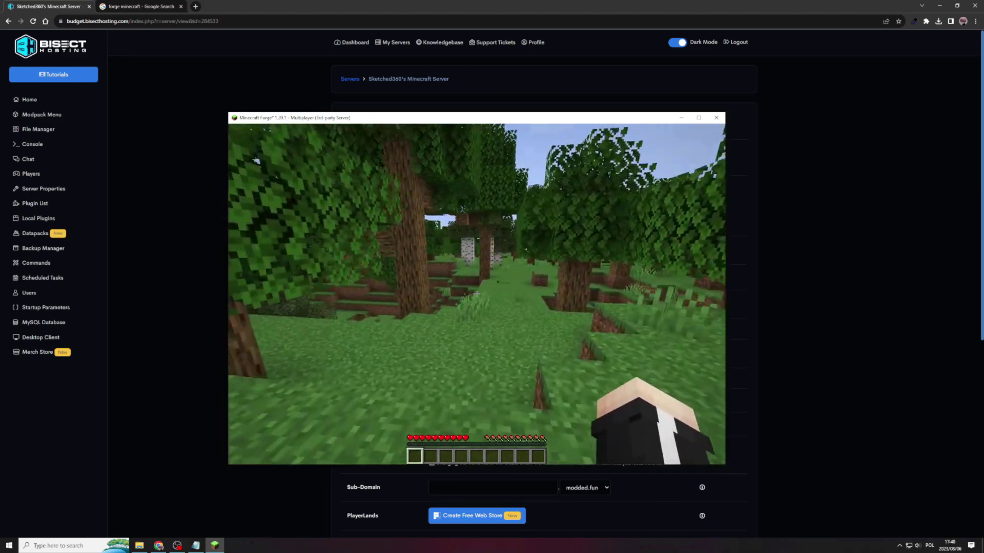
{"action": "key", "text": "w"}
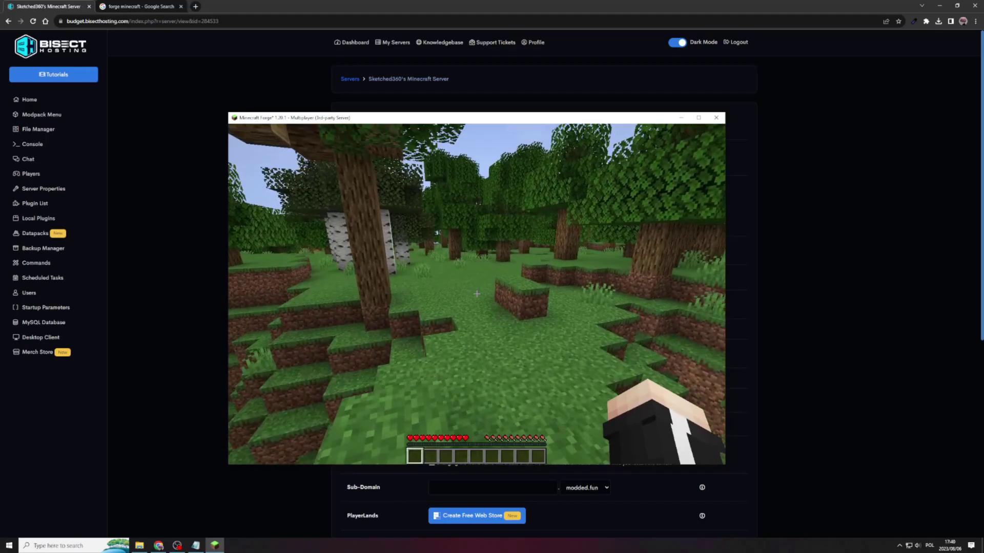
{"action": "key", "text": "w"}
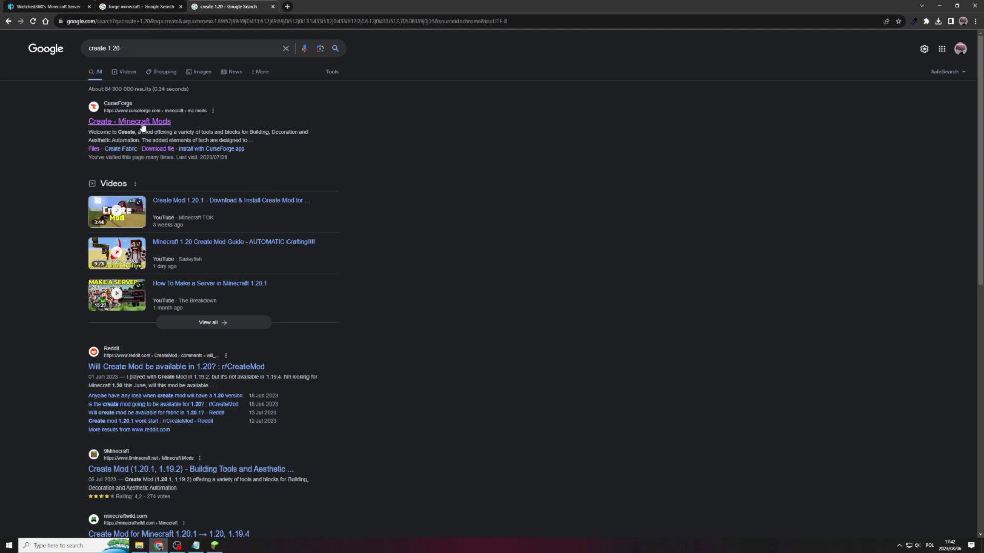
- Select the '1.20' part of the 'create 1.20' Google search query
{"action": "double_click", "coordinate": [113, 48]}
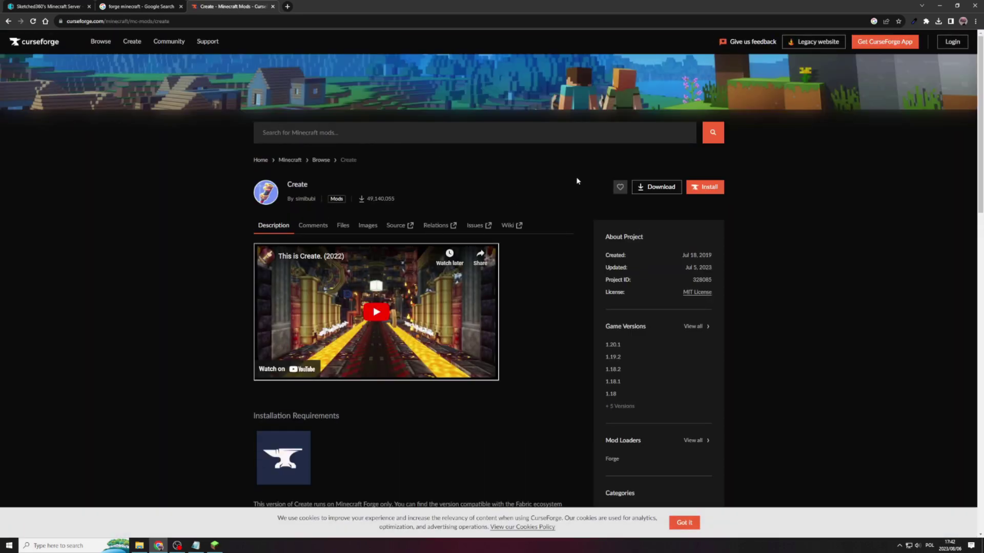
- Dismiss the cookie banner and download create-1.20.1-0.5.1.d.jar from CurseForge
{"action": "left_click", "coordinate": [676, 524]}
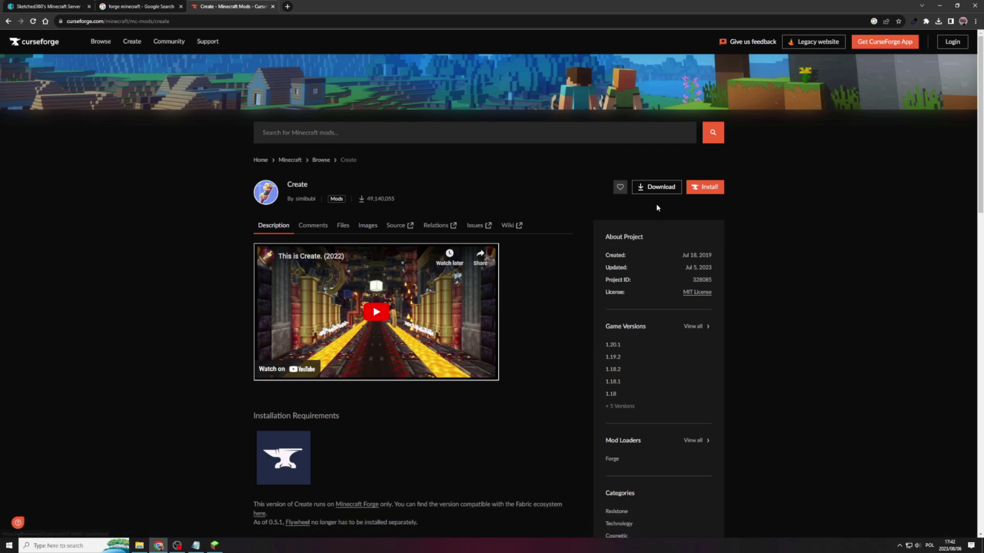
{"action": "left_click", "coordinate": [656, 187]}
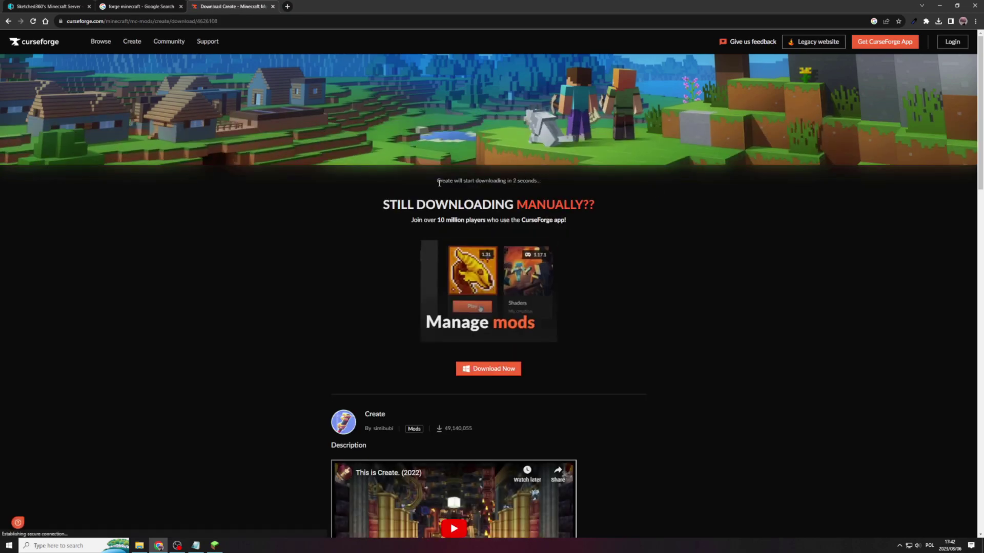
{"action": "left_click_drag", "start_coordinate": [437, 181], "coordinate": [581, 181]}
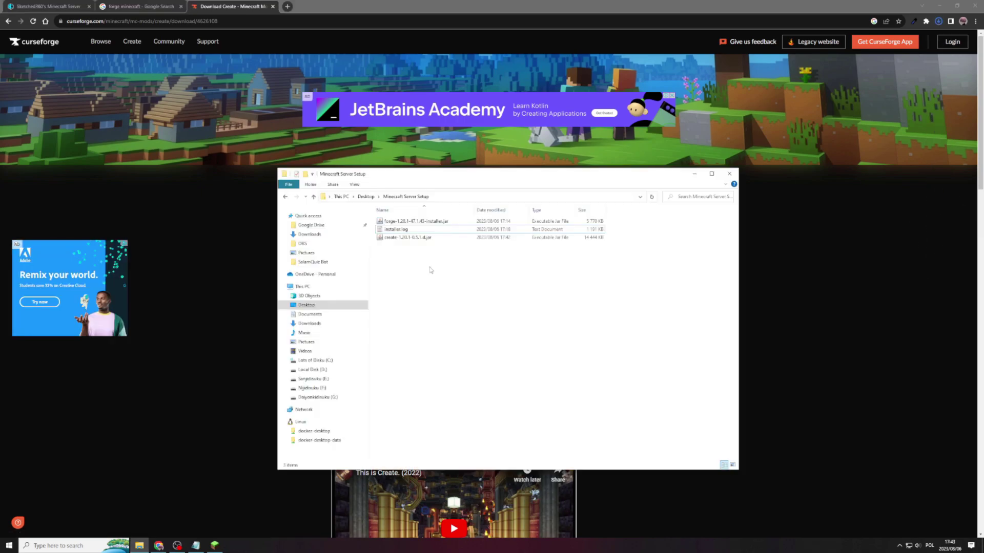
- Confirm create-1.20.1-0.5.1.d.jar is in the Minecraft Server Setup folder, then return to the server panel
{"action": "left_click", "coordinate": [938, 22]}
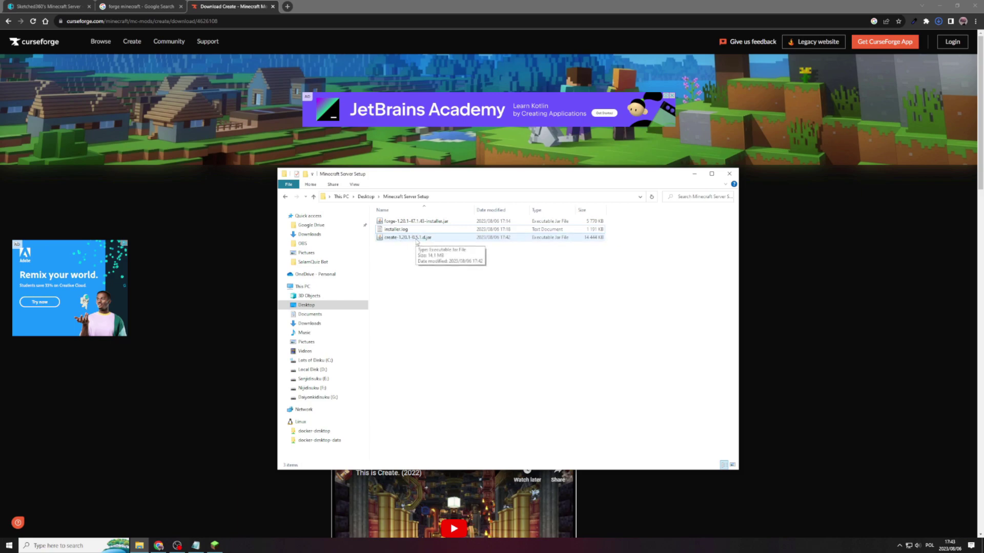
{"action": "left_click", "coordinate": [68, 6]}
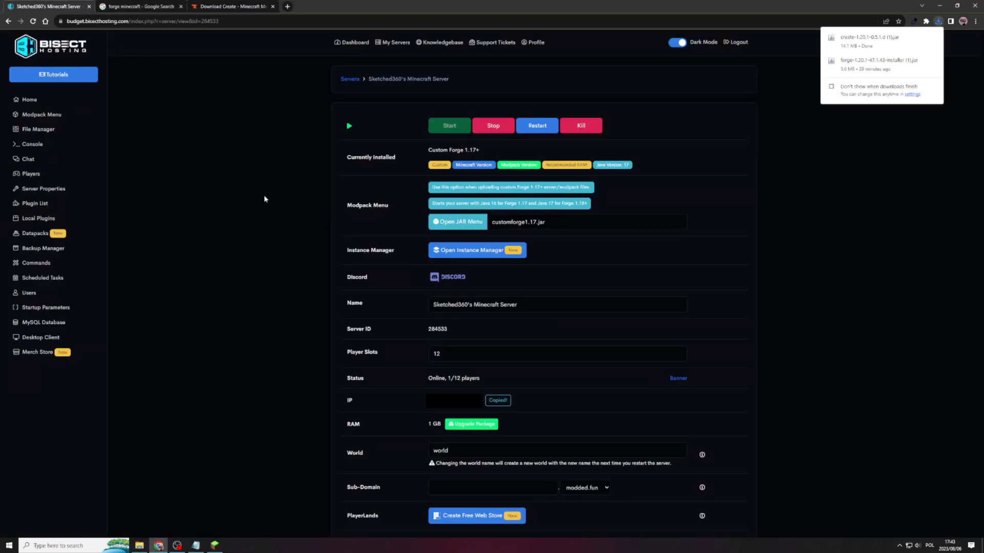
- Upload create-1.20.1-0.5.1.d.jar into the server's mods folder via File Manager
{"action": "left_click", "coordinate": [39, 129]}
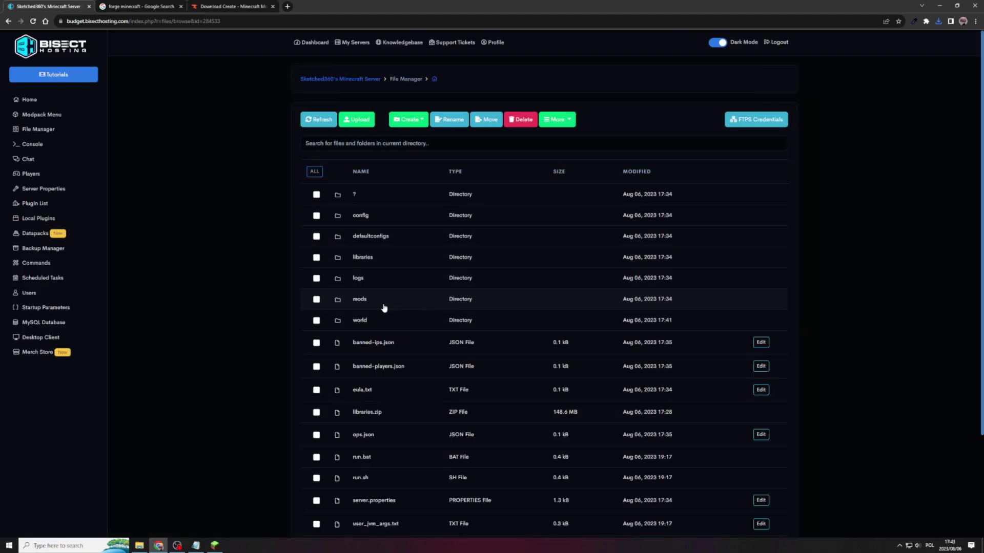
{"action": "left_click", "coordinate": [362, 301]}
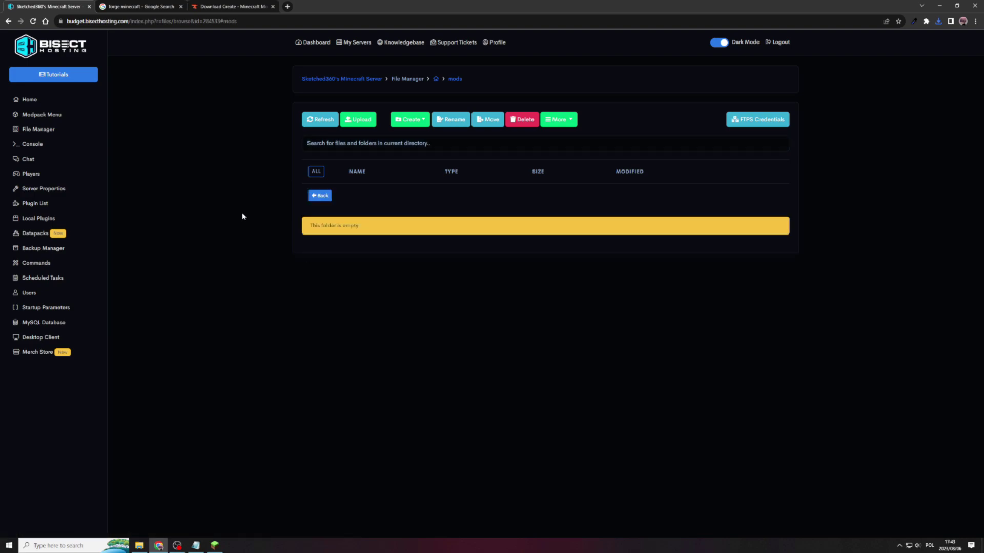
{"action": "left_click", "coordinate": [360, 123]}
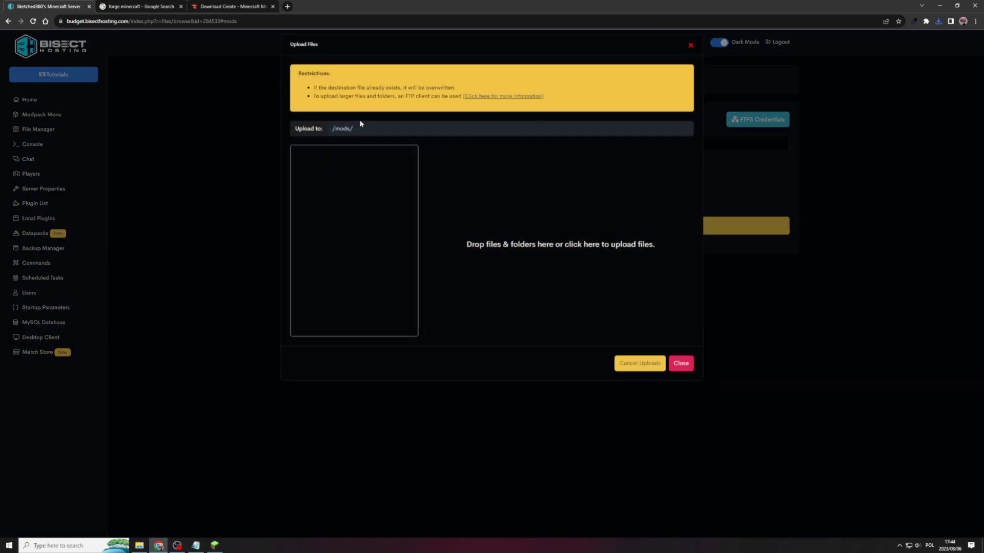
{"action": "left_click", "coordinate": [561, 254]}
{"action": "left_click", "coordinate": [123, 57]}
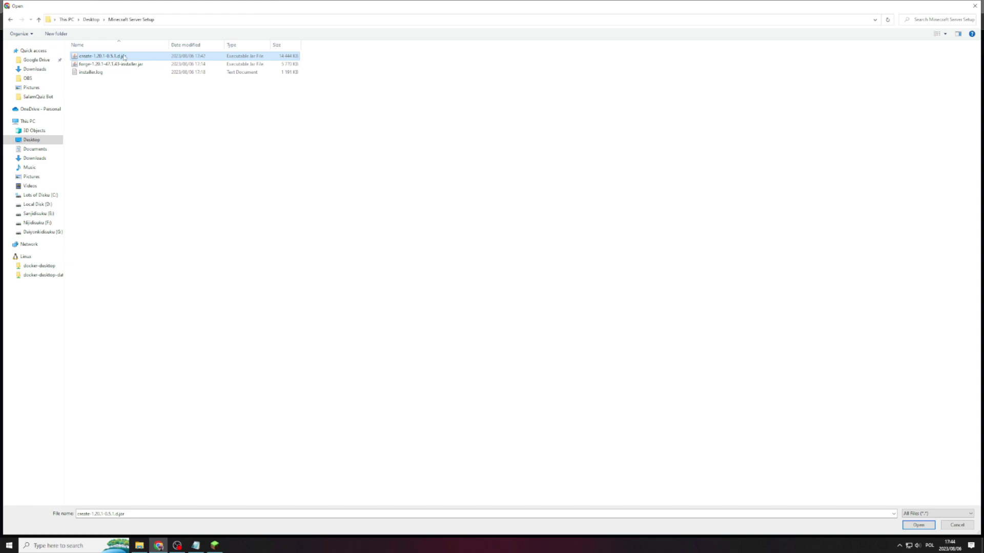
{"action": "double_click", "coordinate": [126, 58]}
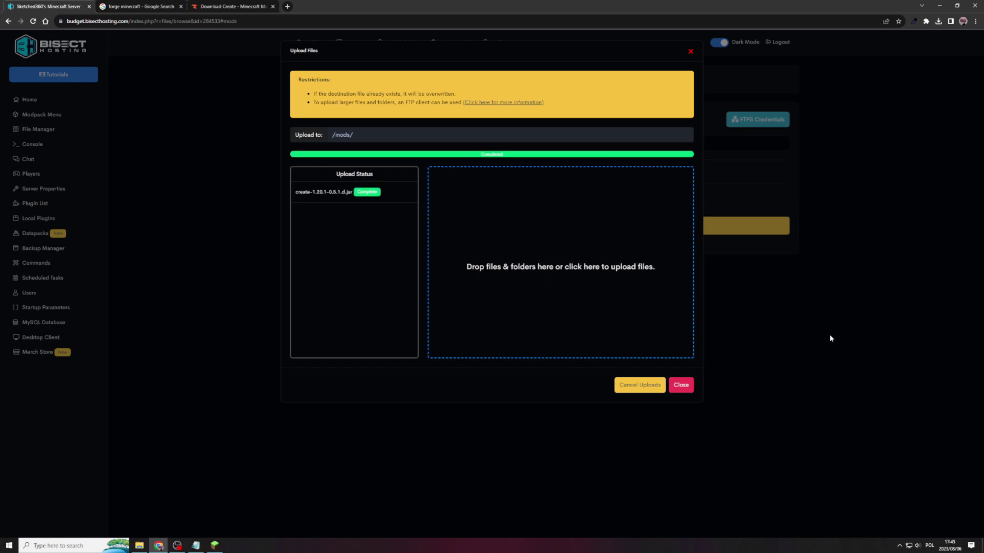
- Close the upload dialog and restart the server from the overview so the mod loads
{"action": "left_click", "coordinate": [681, 385]}
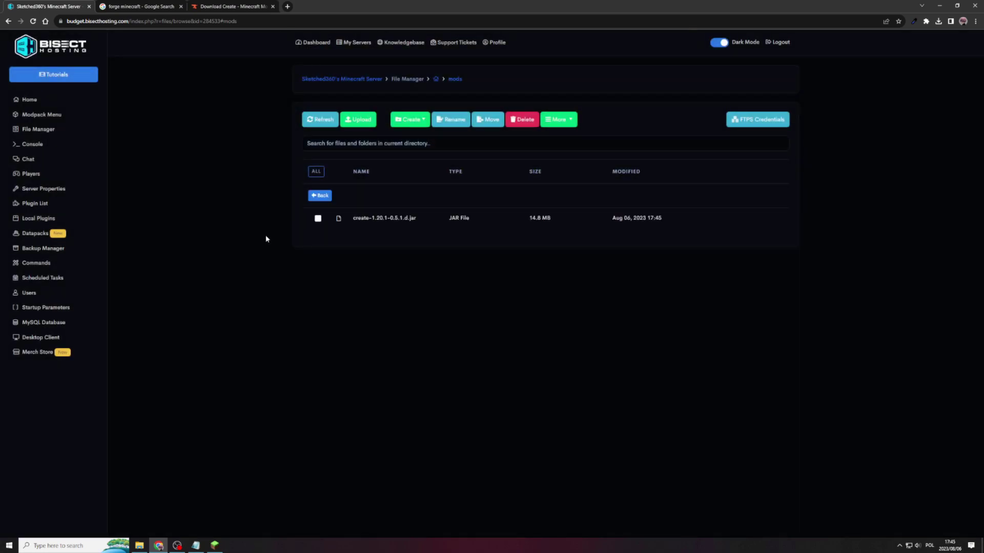
{"action": "left_click", "coordinate": [30, 101]}
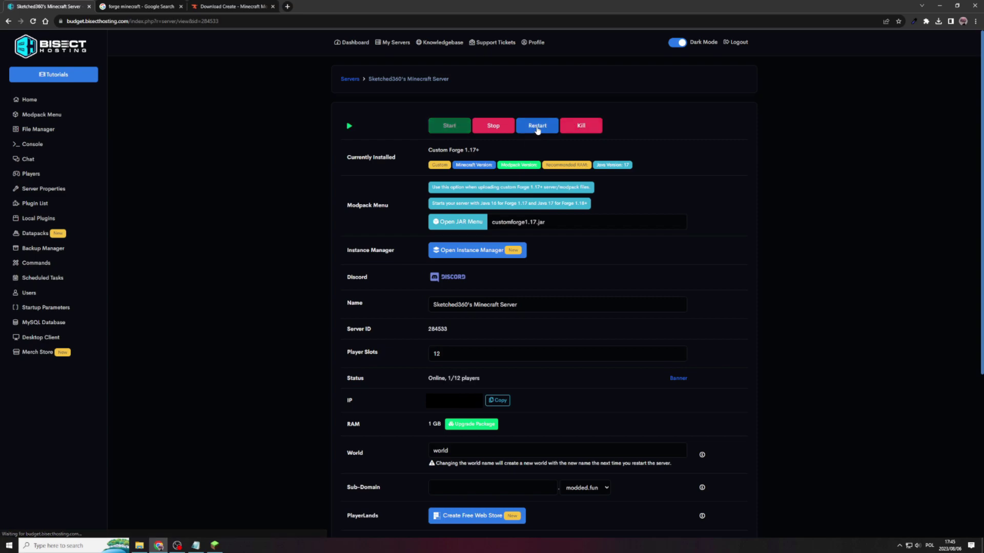
{"action": "left_click", "coordinate": [538, 132]}
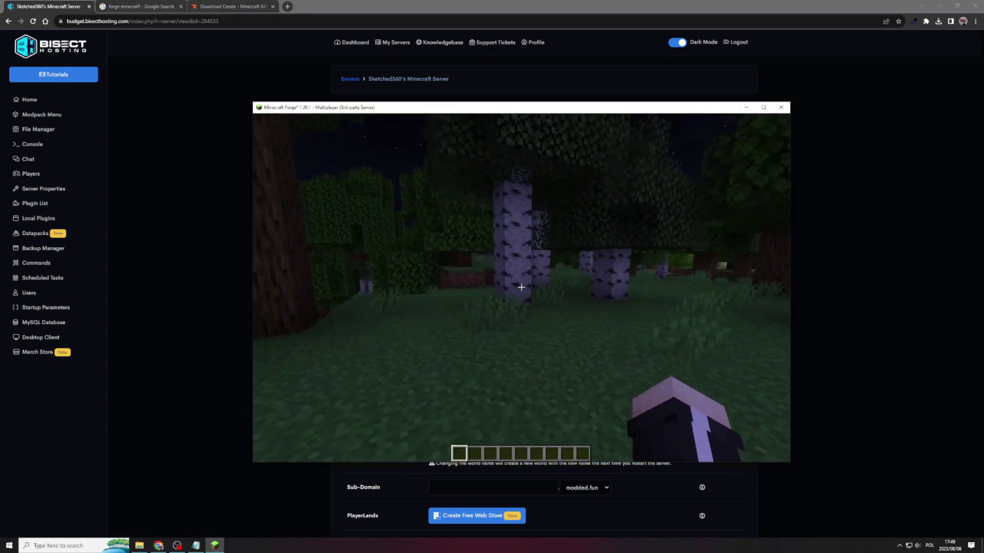
- Put a Create Schematic Table from the creative inventory's Create tab into the first hotbar slot
{"action": "key", "text": "e"}
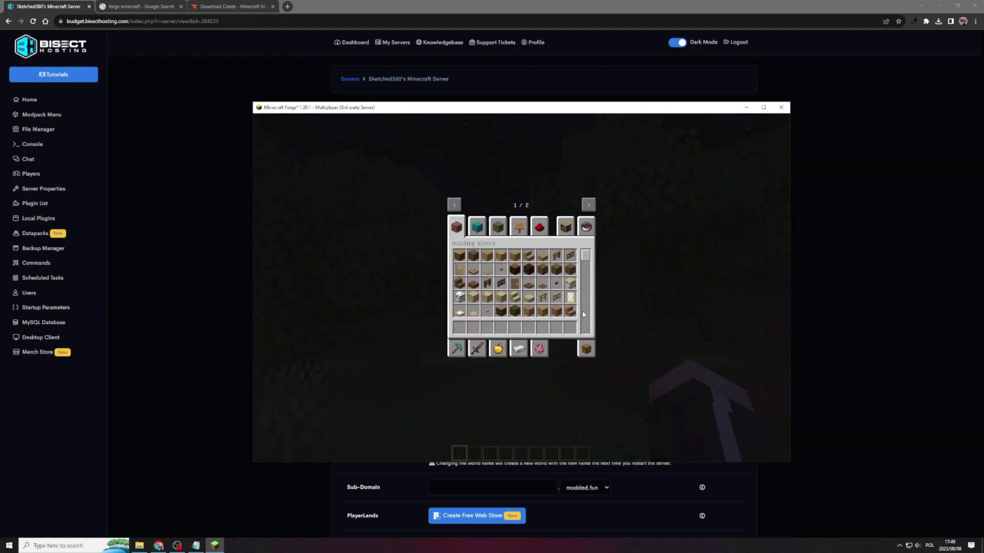
{"action": "left_click", "coordinate": [589, 206]}
{"action": "left_click", "coordinate": [456, 226]}
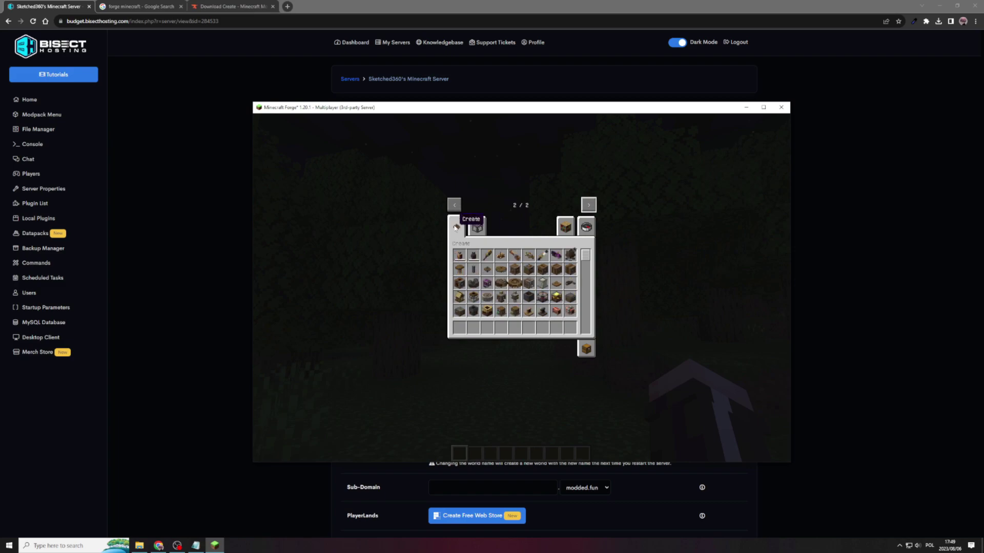
{"action": "left_click", "coordinate": [460, 271]}
{"action": "left_click", "coordinate": [458, 330]}
{"action": "key", "text": "e"}
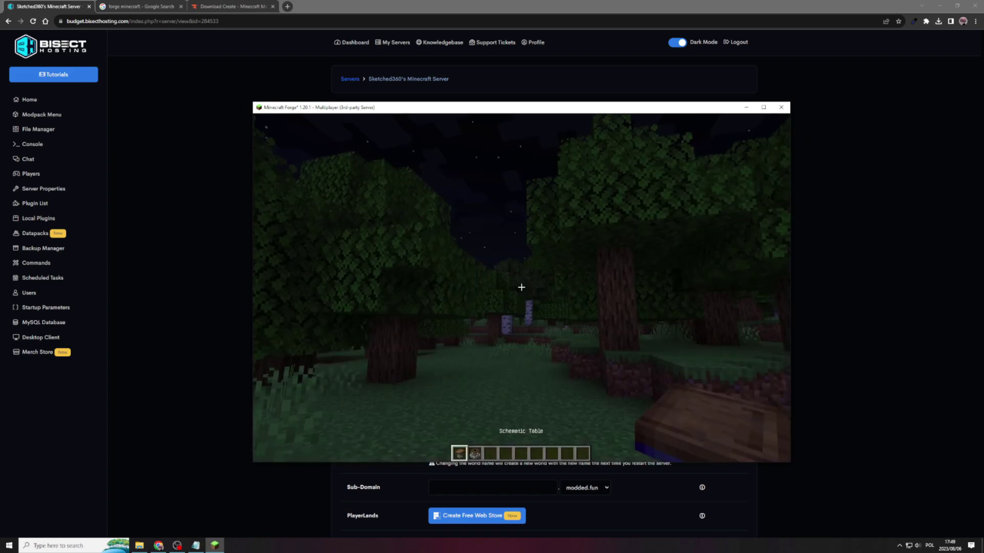
- Place four Schematic Tables on the ground and check that the table's interface opens
{"action": "right_click", "coordinate": [521, 288]}
{"action": "right_click", "coordinate": [521, 287]}
{"action": "right_click", "coordinate": [521, 288]}
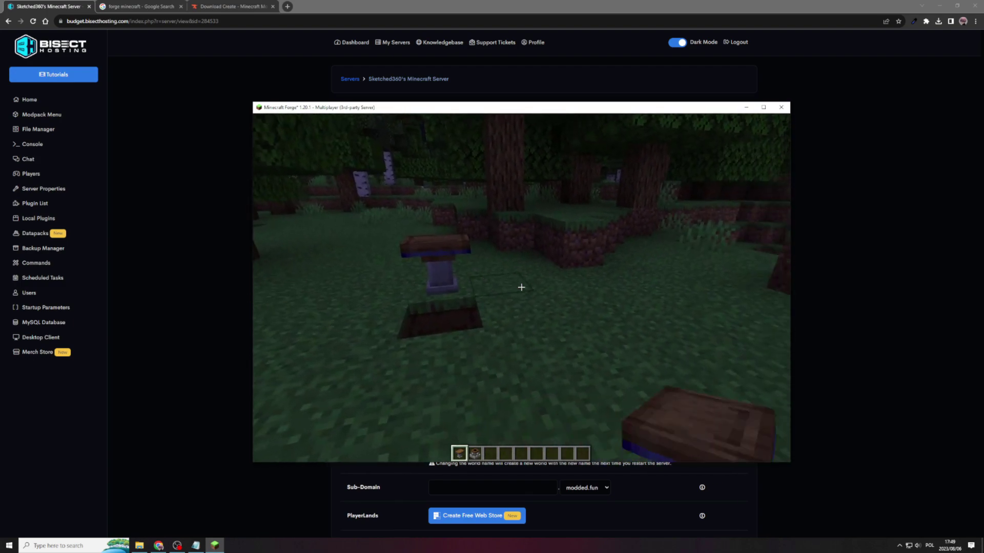
{"action": "right_click", "coordinate": [521, 287]}
{"action": "right_click", "coordinate": [521, 288]}
{"action": "key", "text": "Escape"}
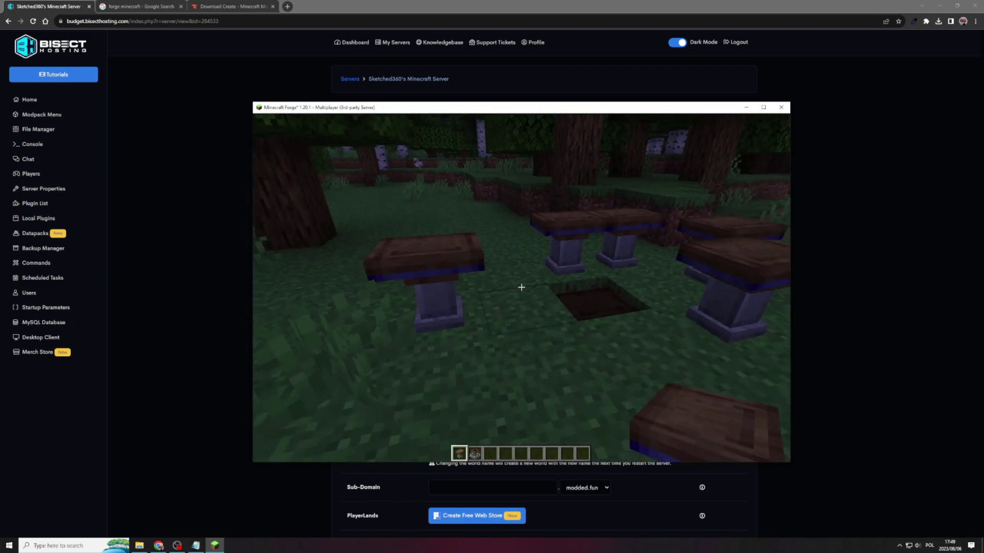
{"action": "right_click", "coordinate": [521, 287]}
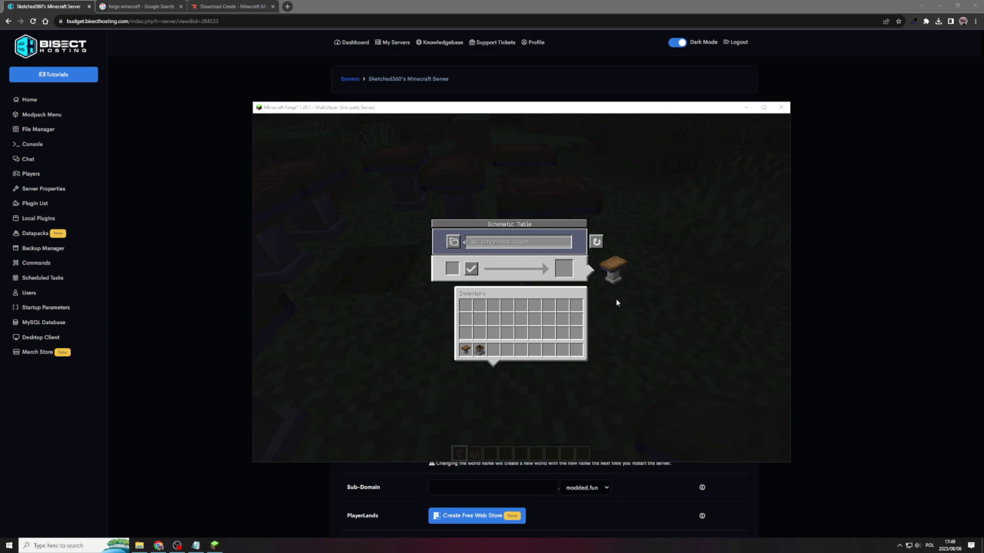
{"action": "key", "text": "Escape"}
- Place a Millstone in front of the player and walk up to it
{"action": "key", "text": "2"}
{"action": "right_click", "coordinate": [521, 287]}
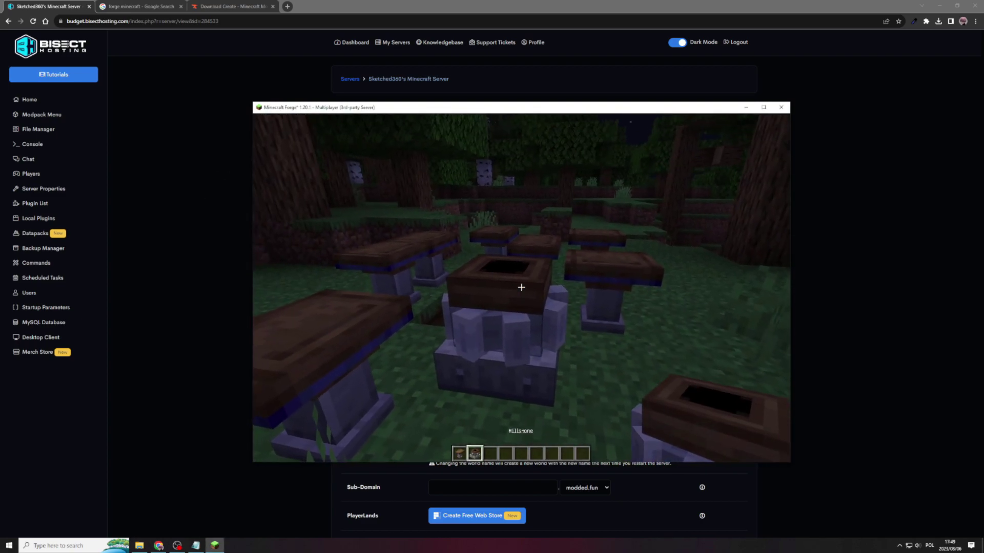
{"action": "key", "text": "w"}
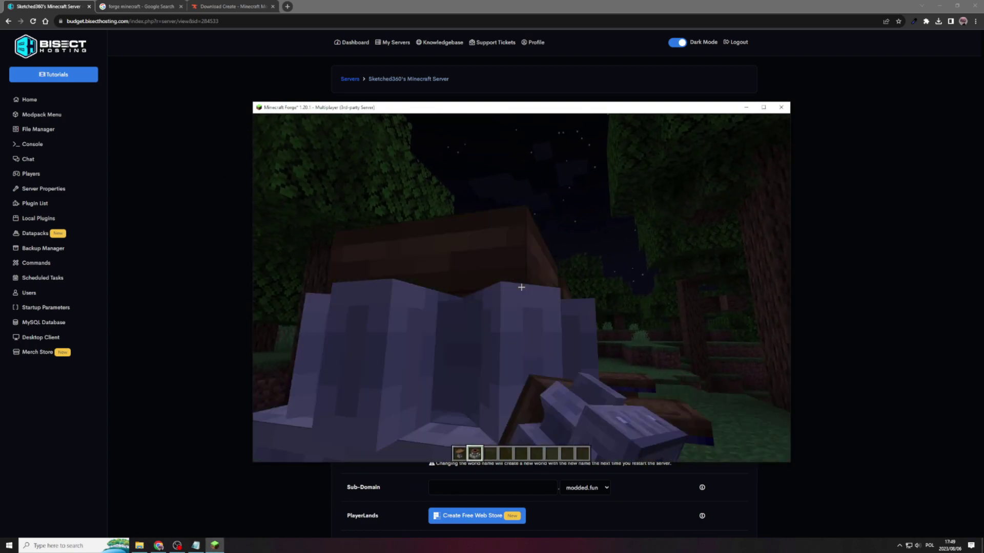